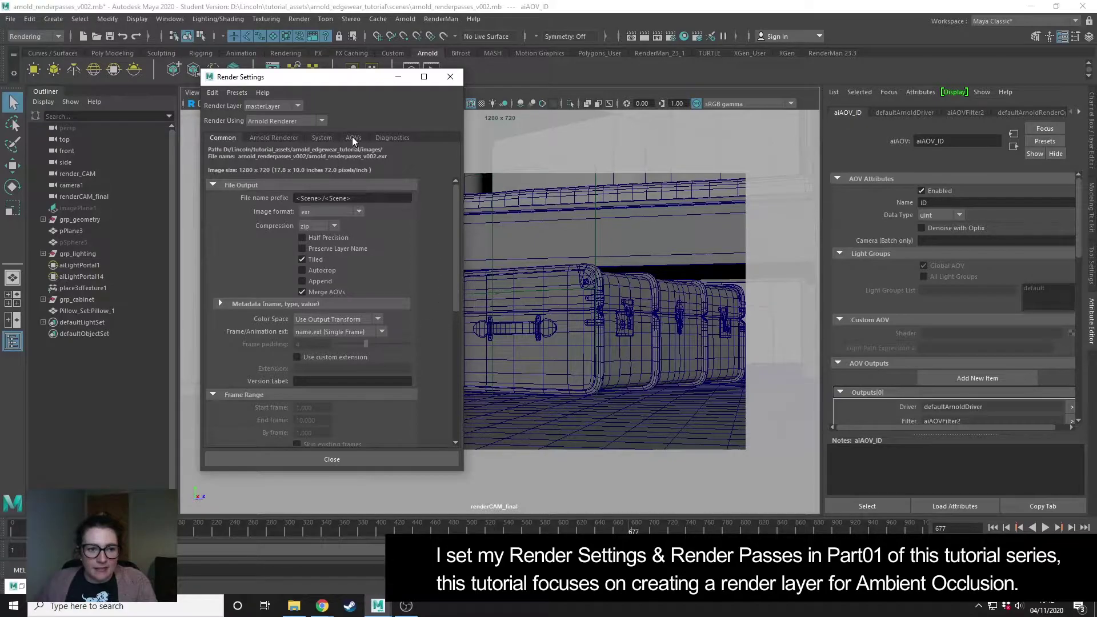
- Switch Render Settings to the AOVs tab to list the active ID, Z, diffuse and specular AOVs
{"action": "left_click", "coordinate": [352, 138]}
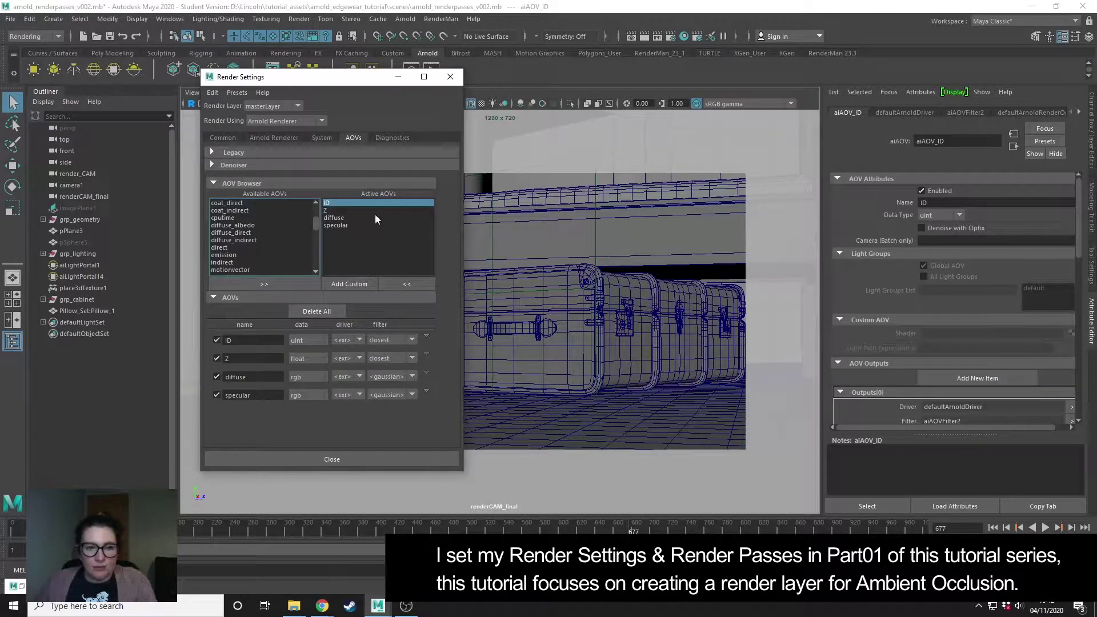
- Create a new render layer named AOrenderLayer in the Render Setup editor
{"action": "left_click", "coordinate": [698, 37]}
{"action": "left_click_drag", "start_coordinate": [424, 133], "coordinate": [483, 112]}
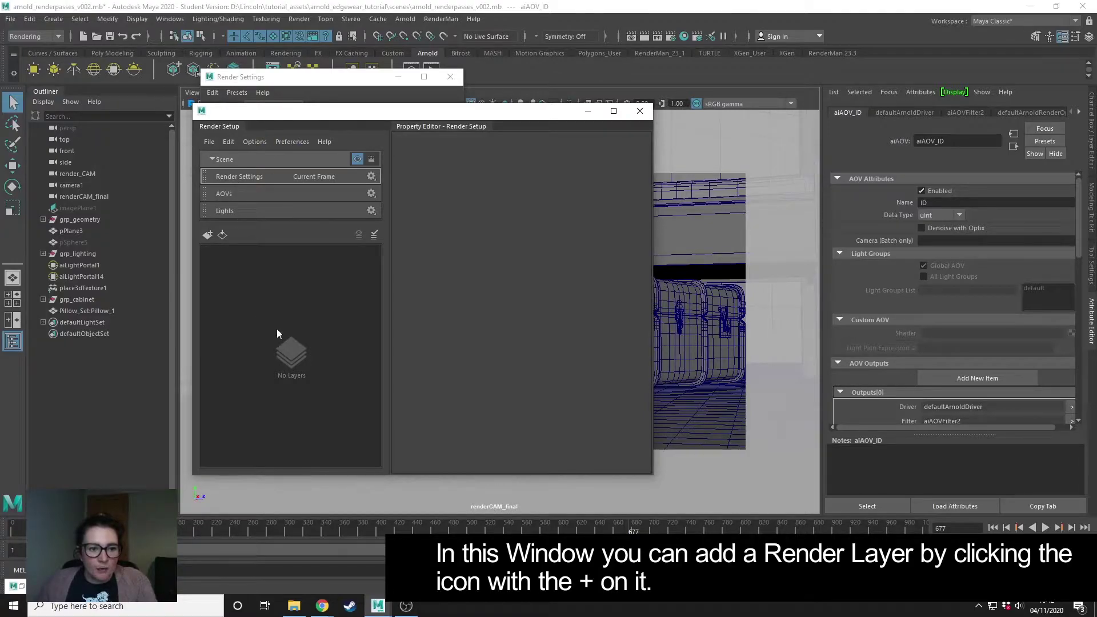
{"action": "left_click", "coordinate": [208, 236]}
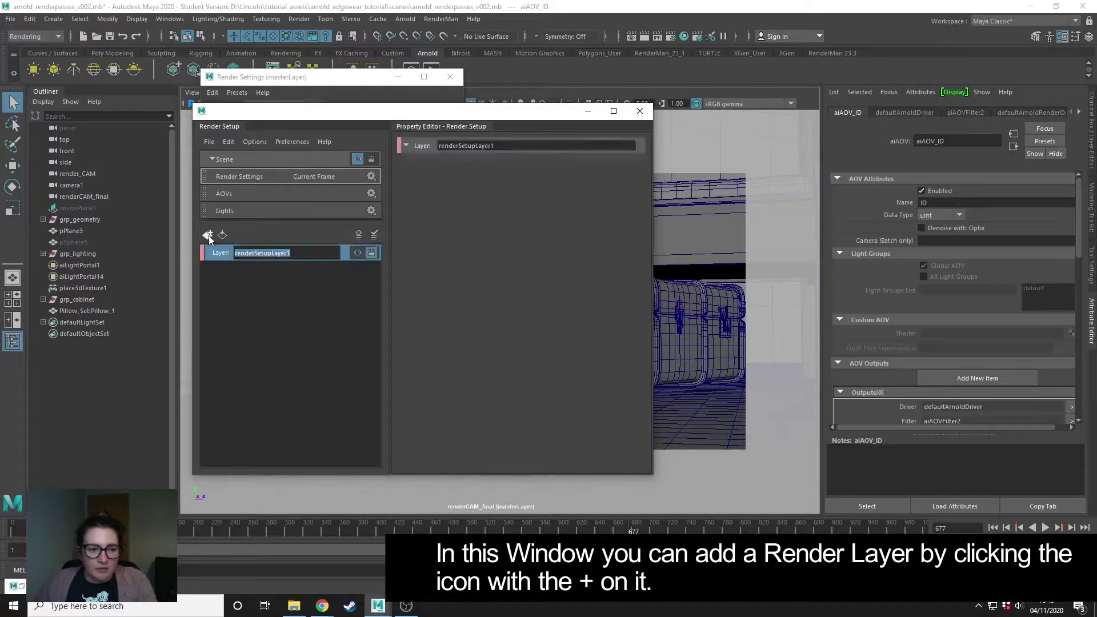
{"action": "type", "text": "AO"}
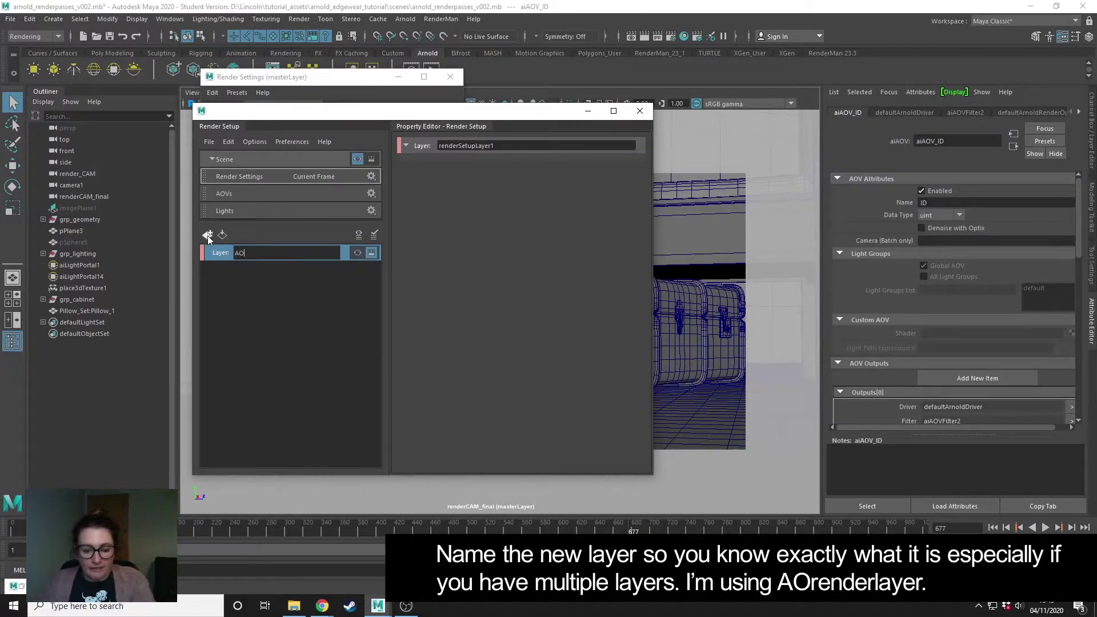
{"action": "type", "text": "renderLayer"}
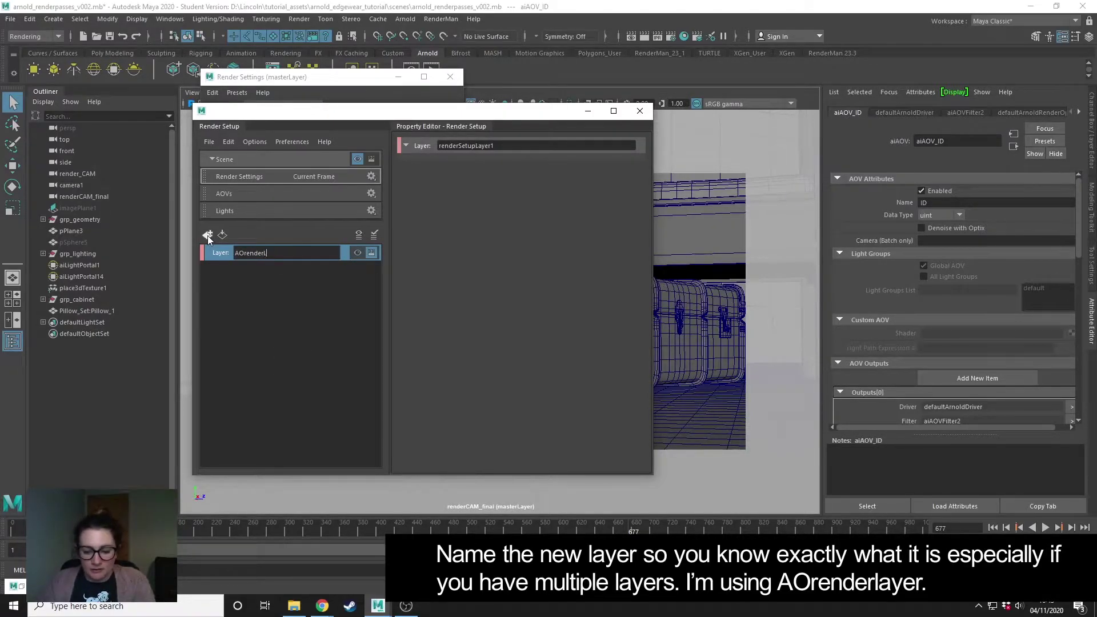
{"action": "key", "text": "Return"}
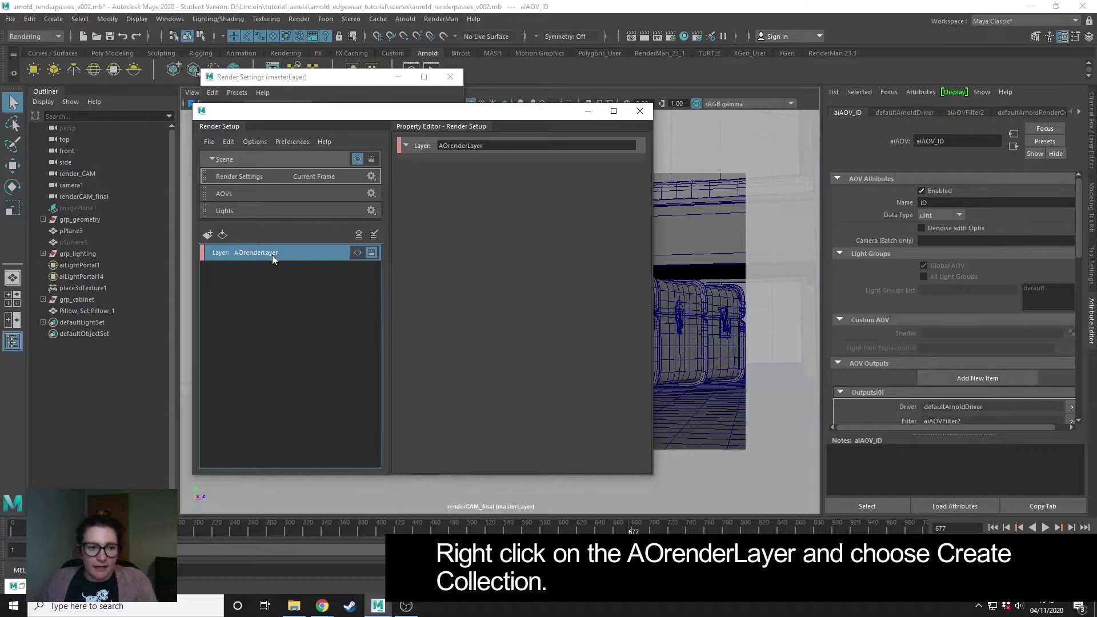
- Create a collection, collection1, under AOrenderLayer
{"action": "right_click", "coordinate": [287, 254]}
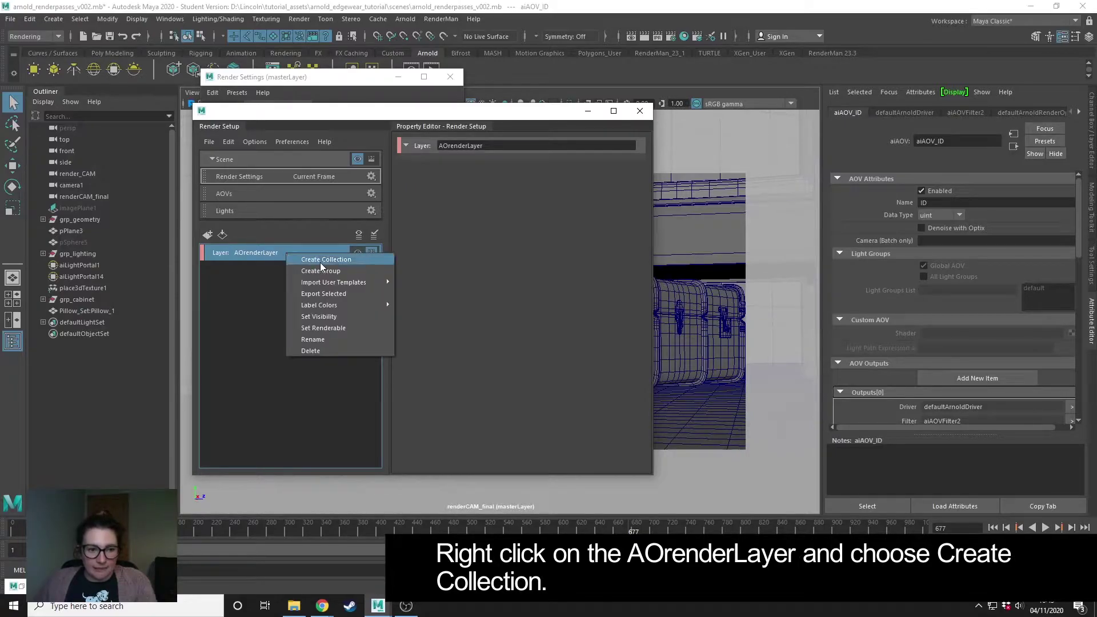
{"action": "left_click", "coordinate": [341, 262]}
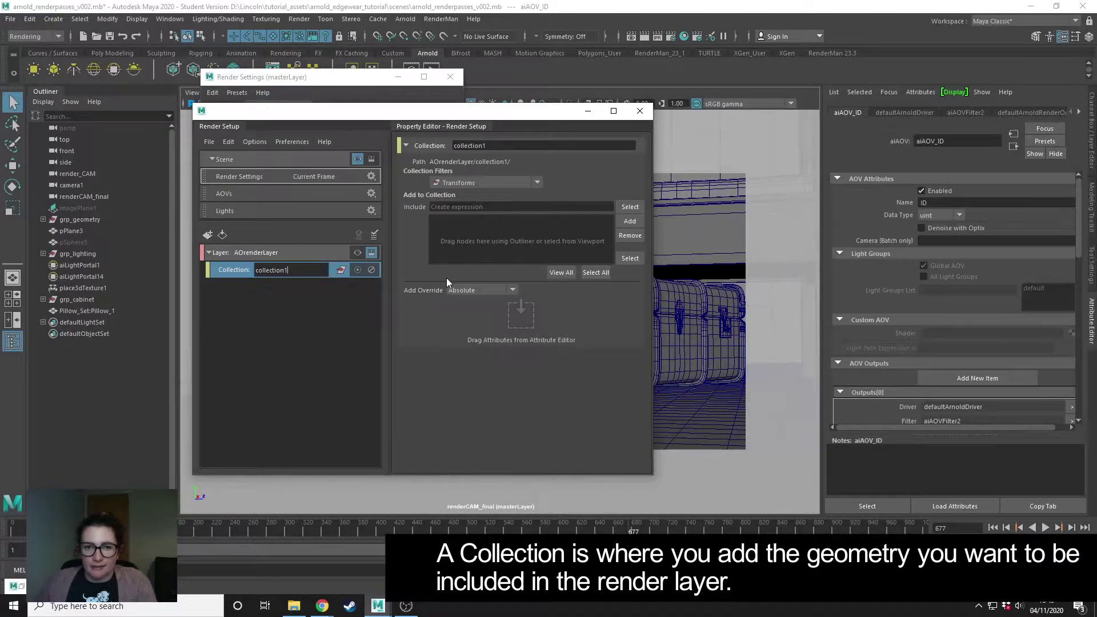
- Filter the Outliner to show geometry objects only
{"action": "left_click", "coordinate": [69, 101]}
{"action": "mouse_move", "coordinate": [86, 123]}
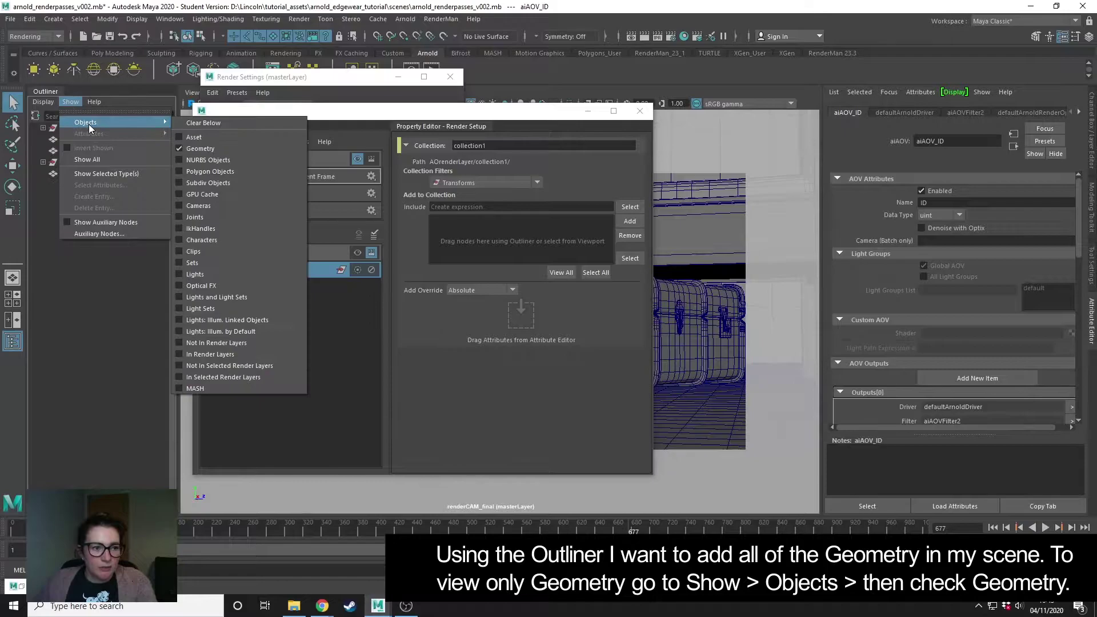
{"action": "left_click", "coordinate": [209, 150]}
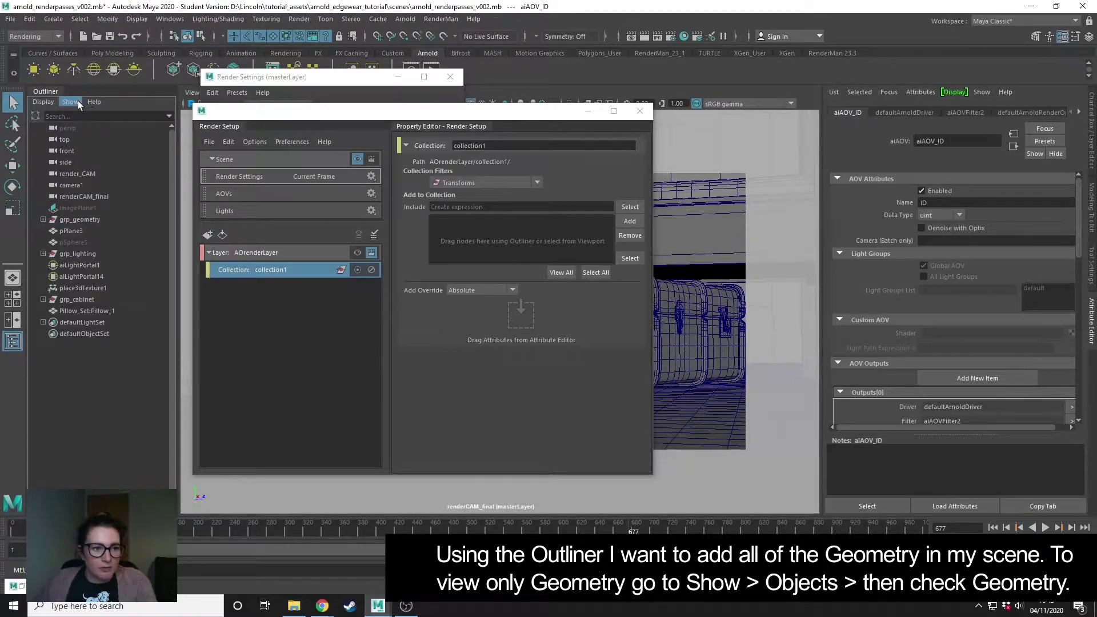
{"action": "left_click", "coordinate": [78, 101]}
{"action": "mouse_move", "coordinate": [87, 122]}
{"action": "left_click", "coordinate": [215, 145]}
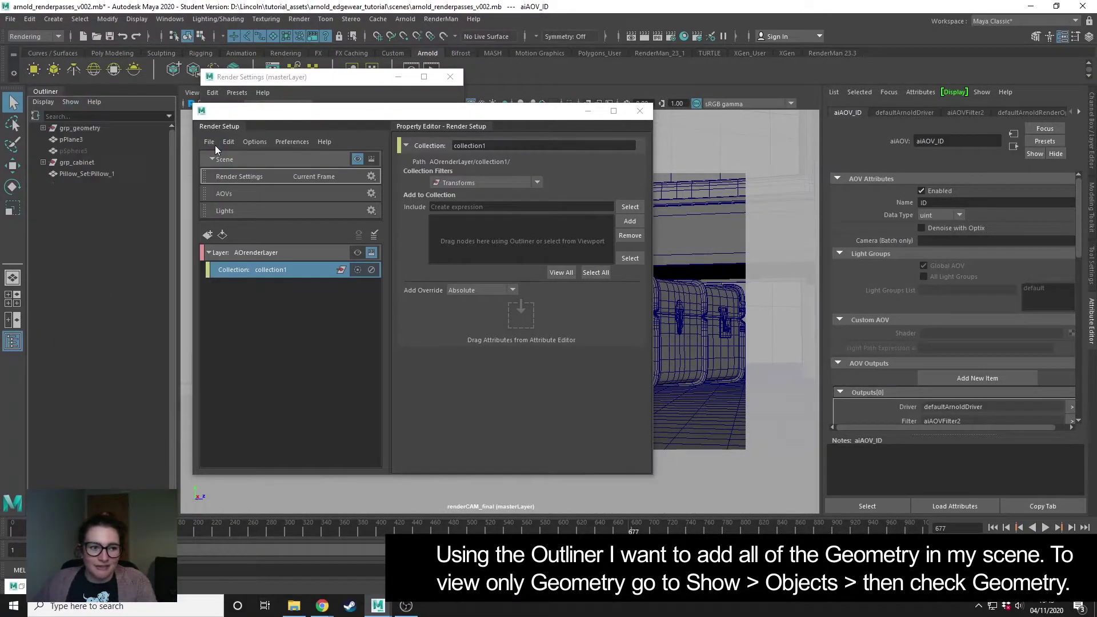
- Add grp_geometry through Pillow_Set:Pillow_1 to collection1's Include list
{"action": "left_click", "coordinate": [92, 127]}
{"action": "left_click", "coordinate": [96, 175], "text": "shift"}
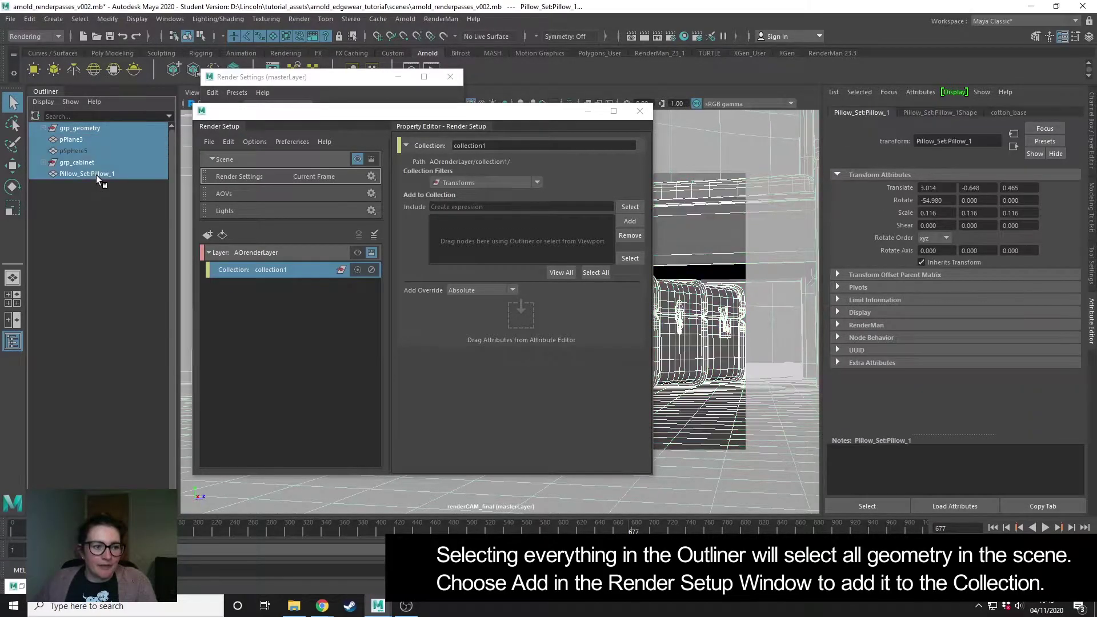
{"action": "left_click", "coordinate": [631, 221]}
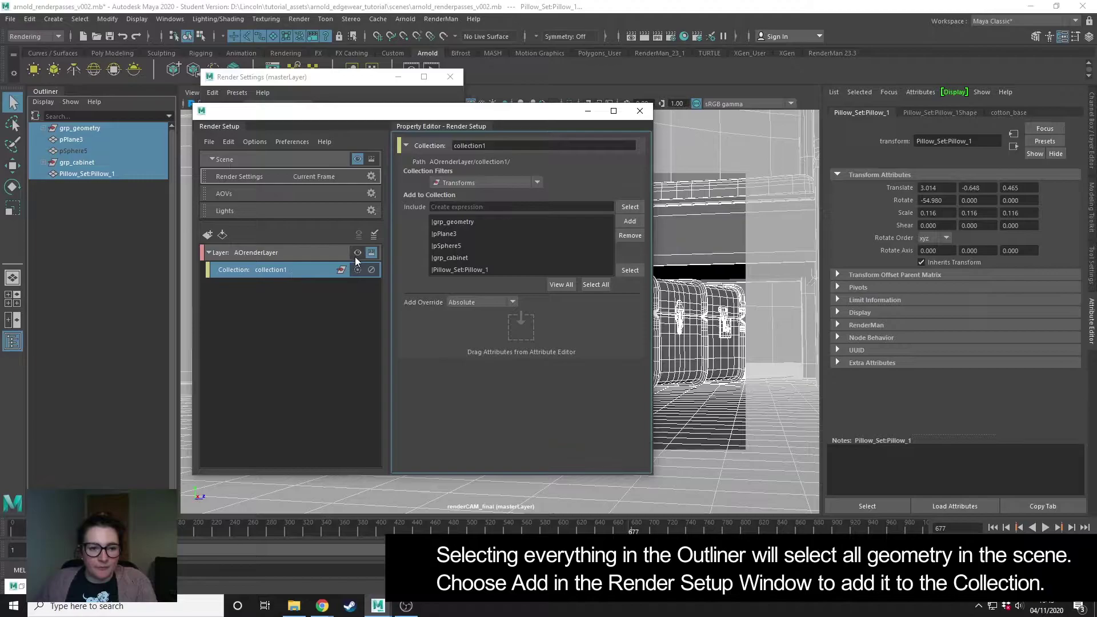
- Set AOrenderLayer renderable and visible in the viewport, then reselect collection1
{"action": "left_click", "coordinate": [371, 253]}
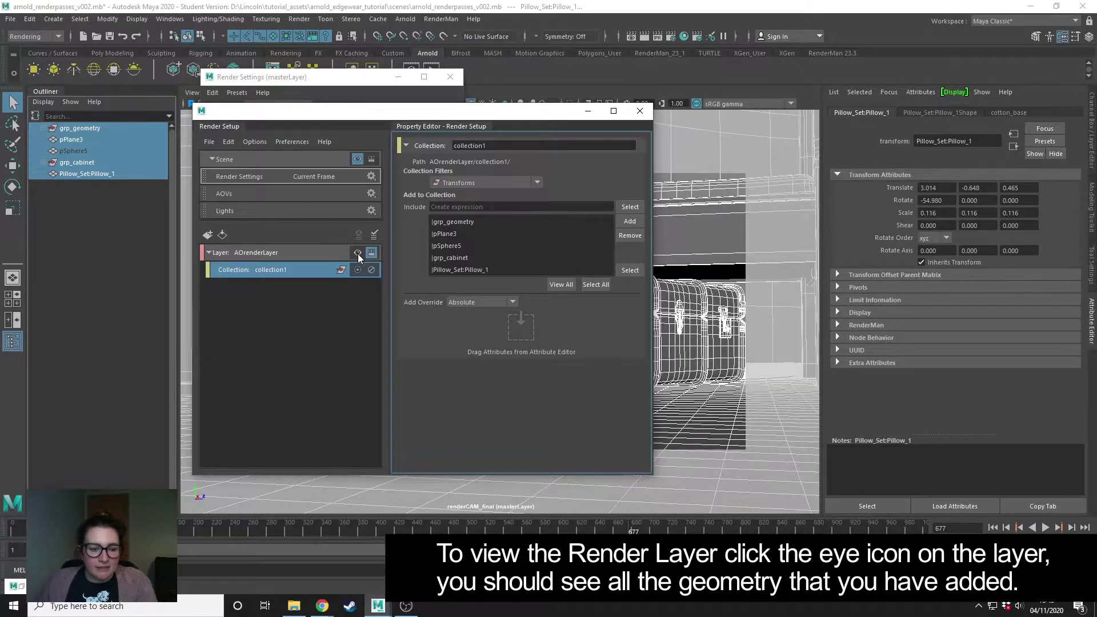
{"action": "left_click", "coordinate": [358, 253]}
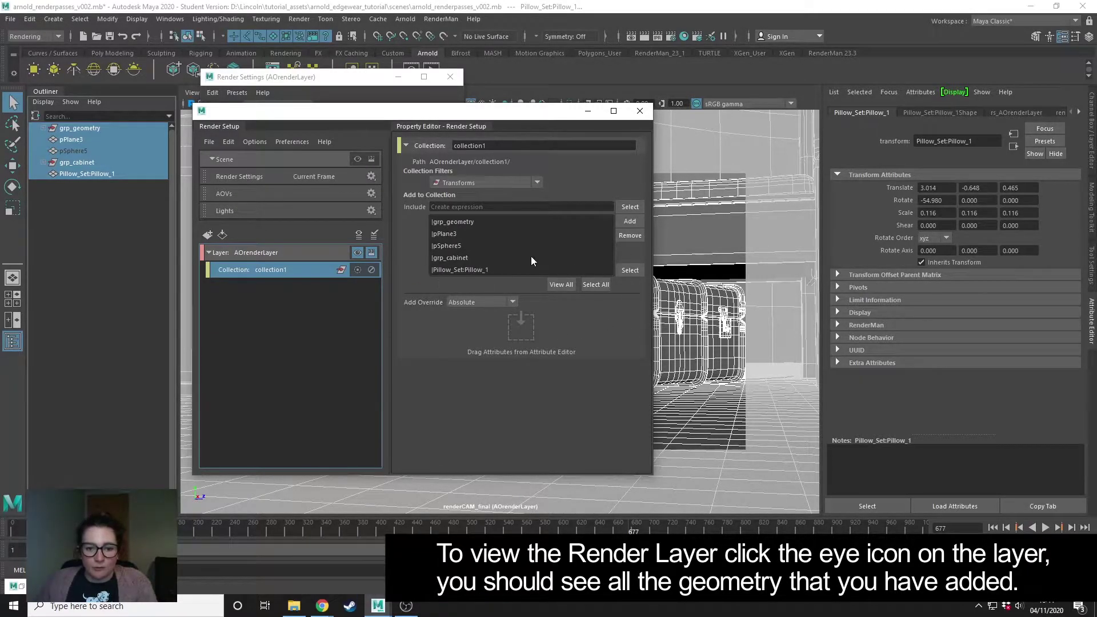
{"action": "left_click", "coordinate": [300, 333]}
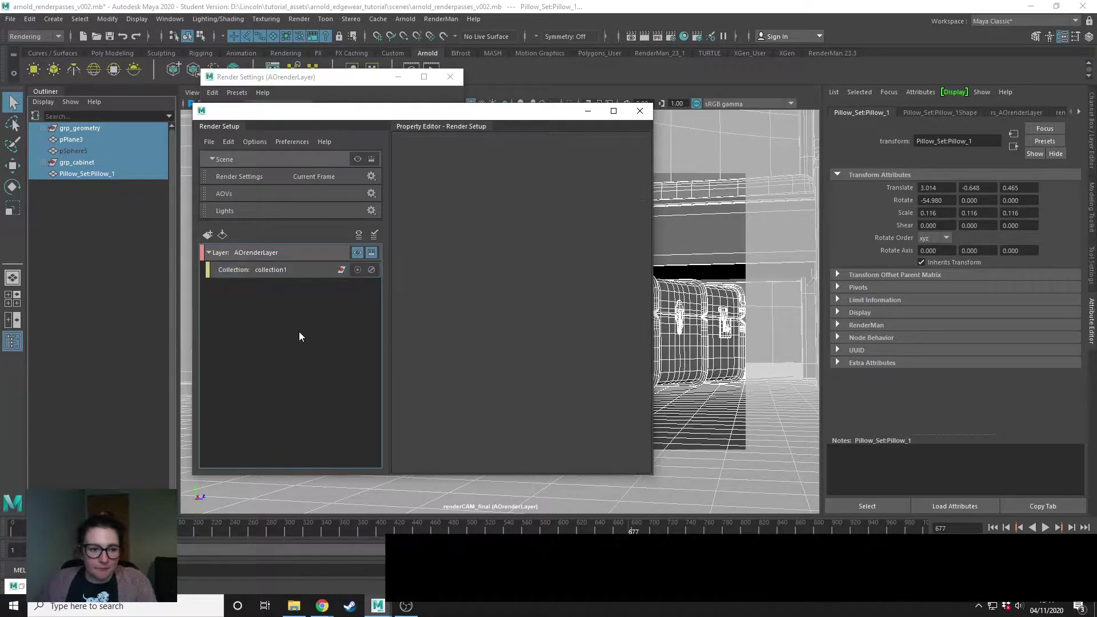
{"action": "left_click", "coordinate": [290, 272]}
- Add a material override named AOmaterialOverride to collection1
{"action": "right_click", "coordinate": [290, 270]}
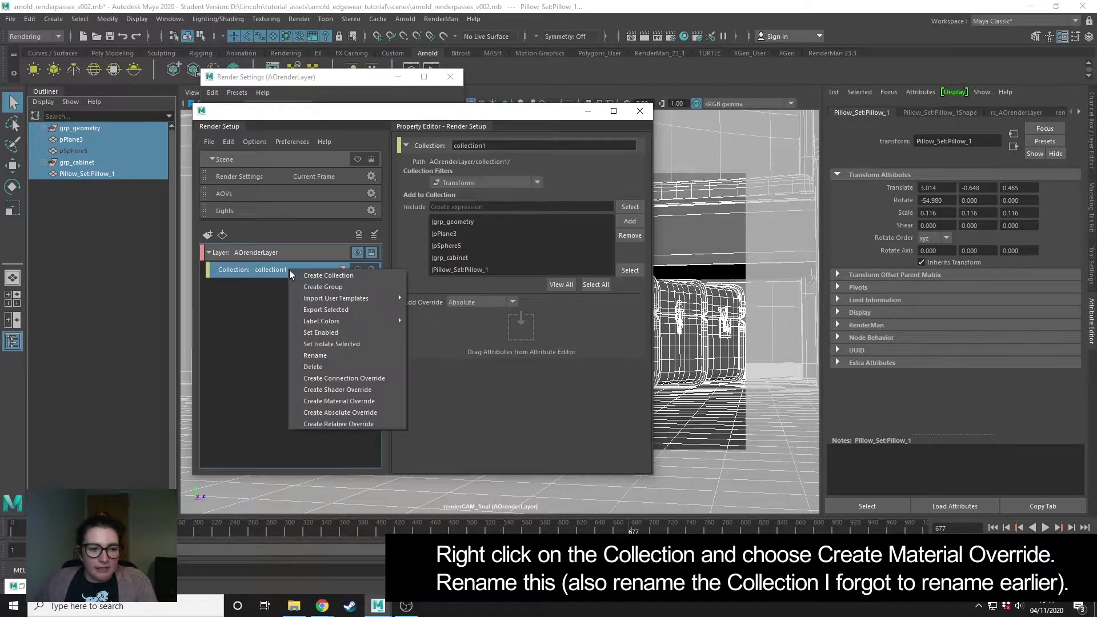
{"action": "left_click", "coordinate": [348, 402]}
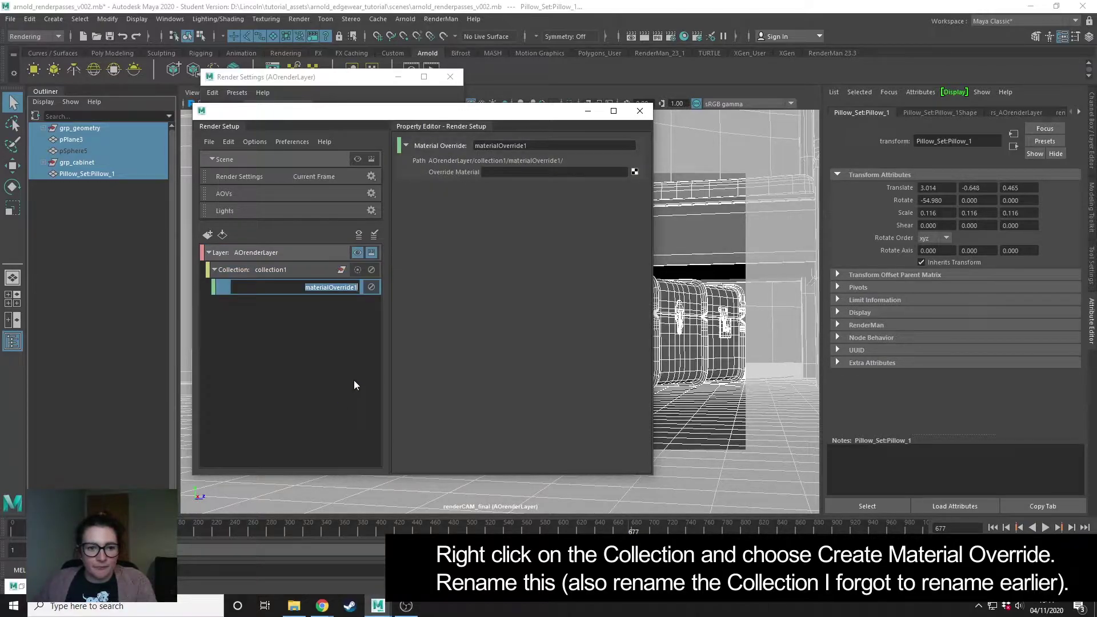
{"action": "type", "text": "A"}
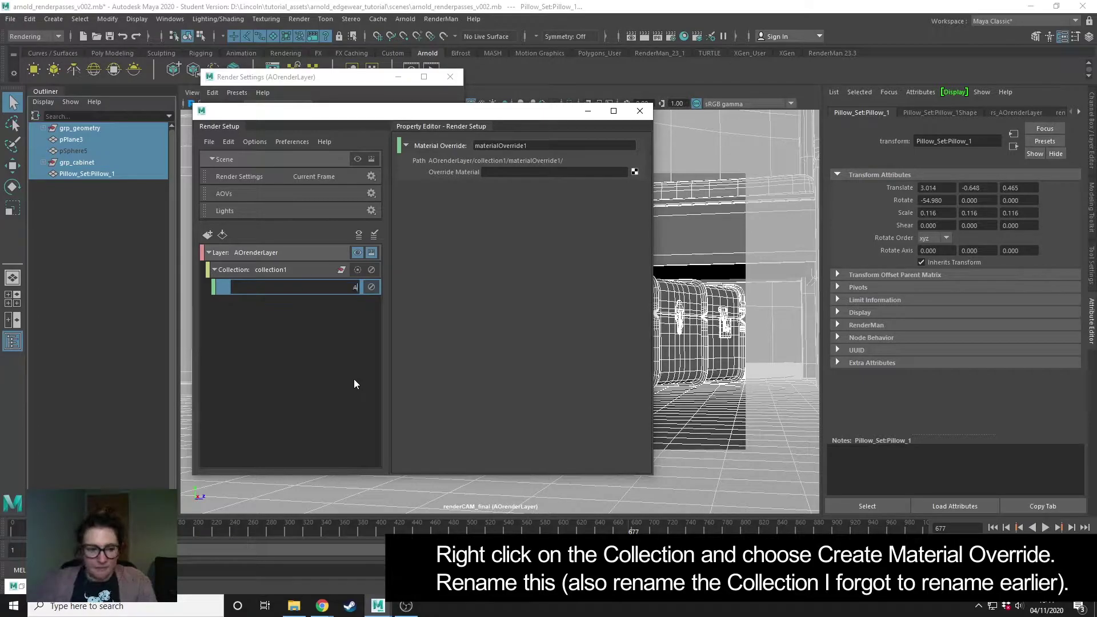
{"action": "type", "text": "Omateri"}
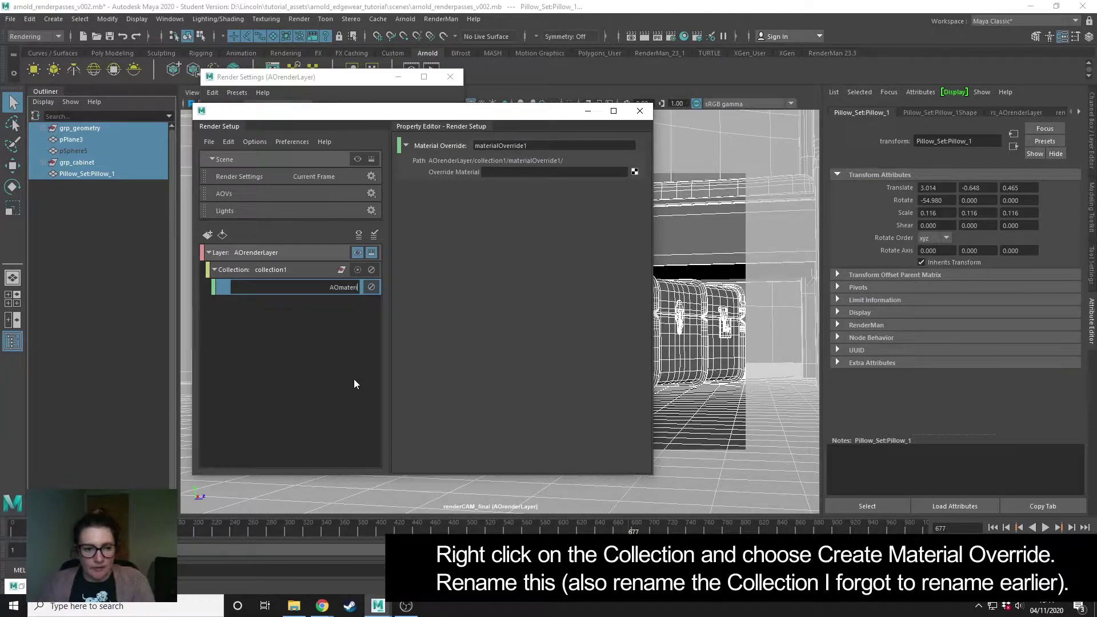
{"action": "type", "text": "alOverr"}
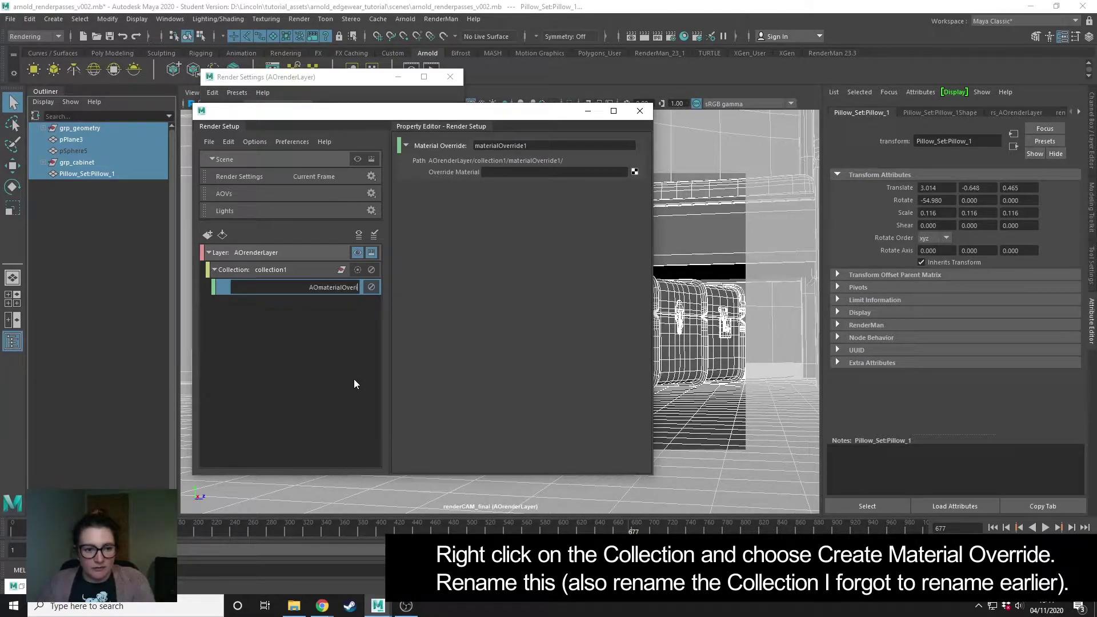
{"action": "type", "text": "ide"}
{"action": "key", "text": "Return"}
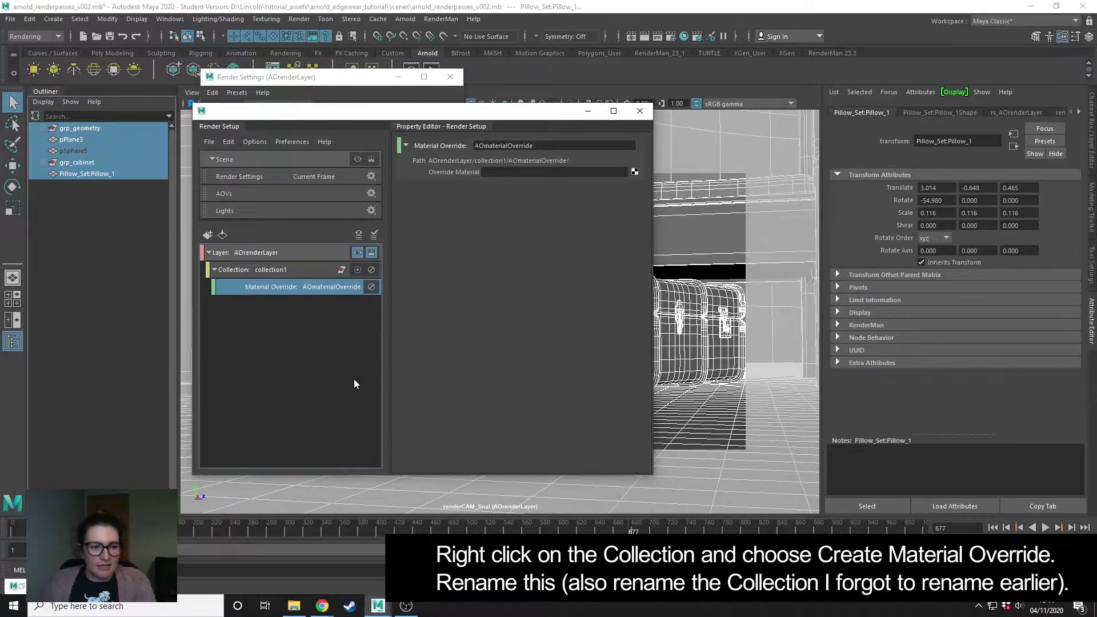
- Rename collection1 to AOgeometry in the Property Editor
{"action": "left_click", "coordinate": [270, 268]}
{"action": "double_click", "coordinate": [497, 147]}
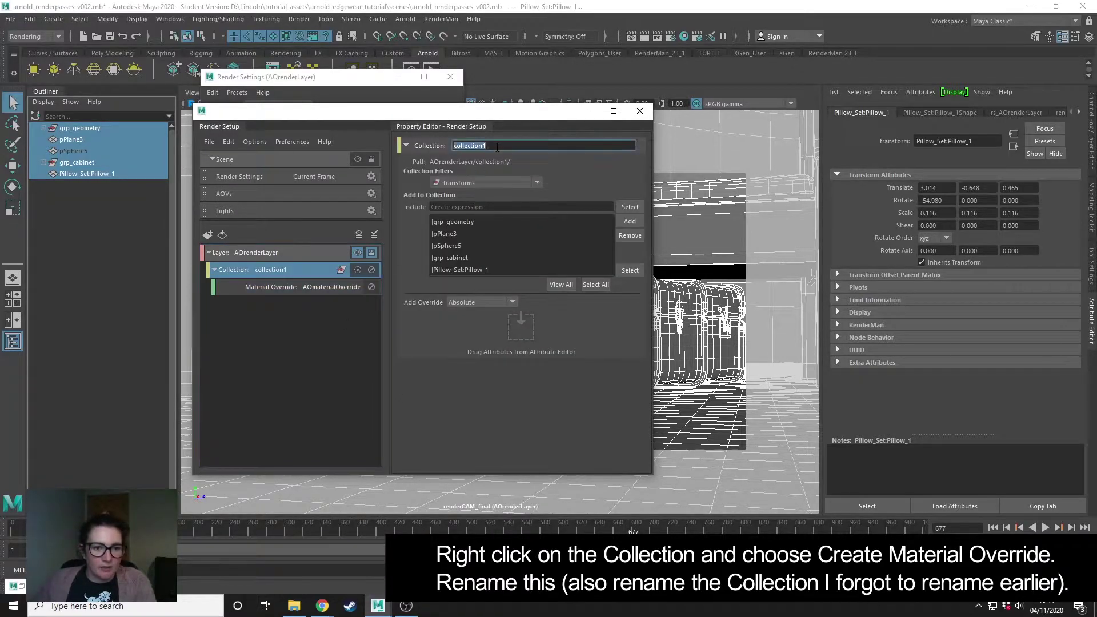
{"action": "type", "text": "AOg"}
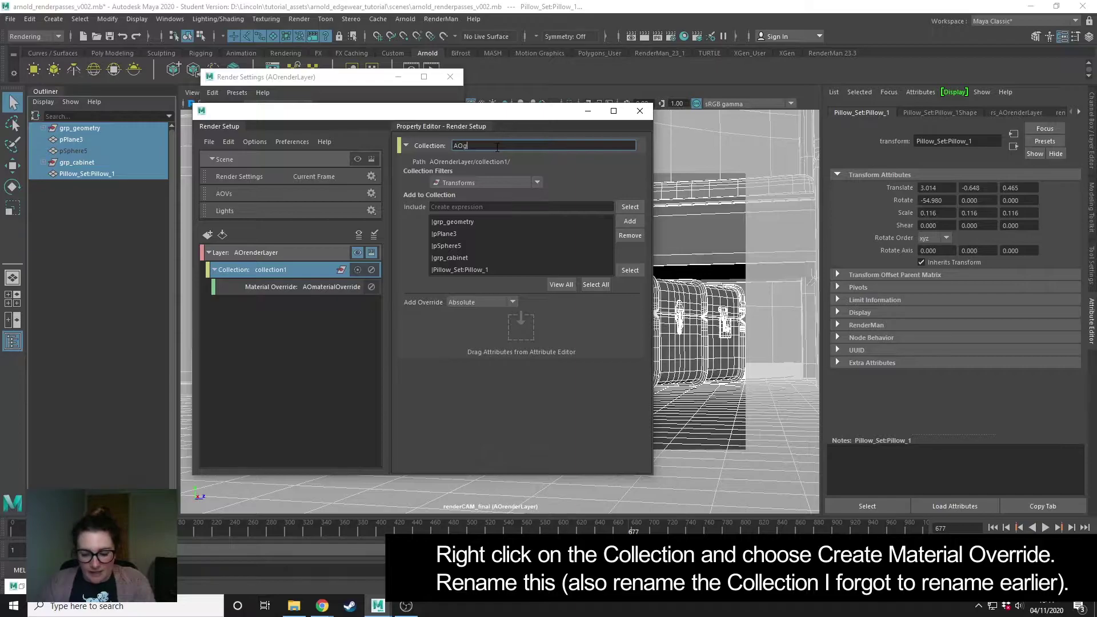
{"action": "type", "text": "eometry"}
{"action": "key", "text": "Return"}
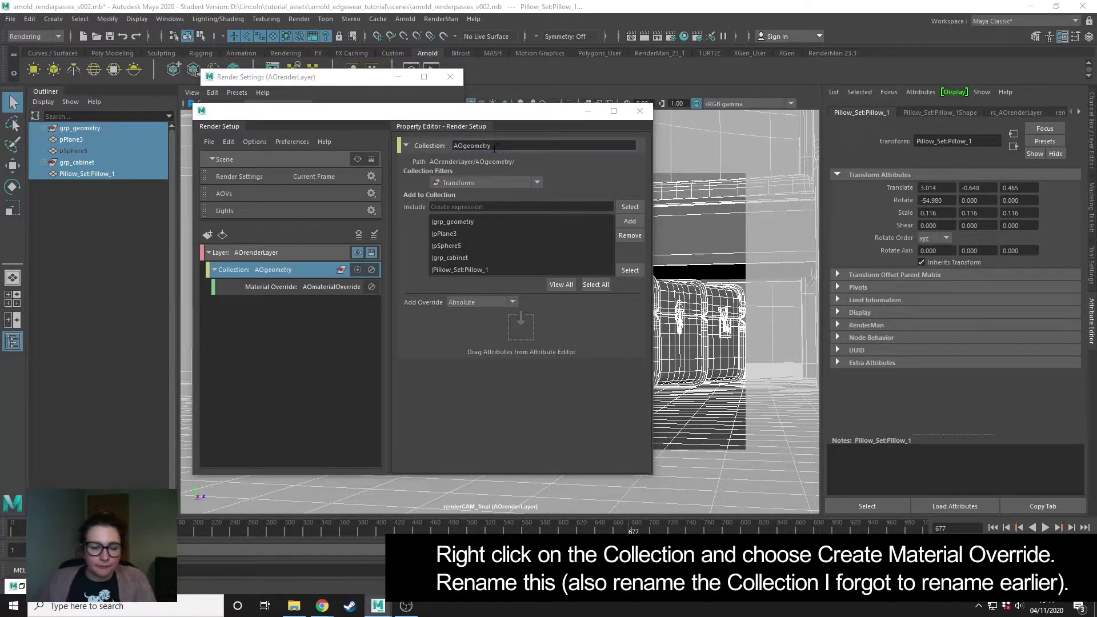
{"action": "left_click", "coordinate": [270, 288]}
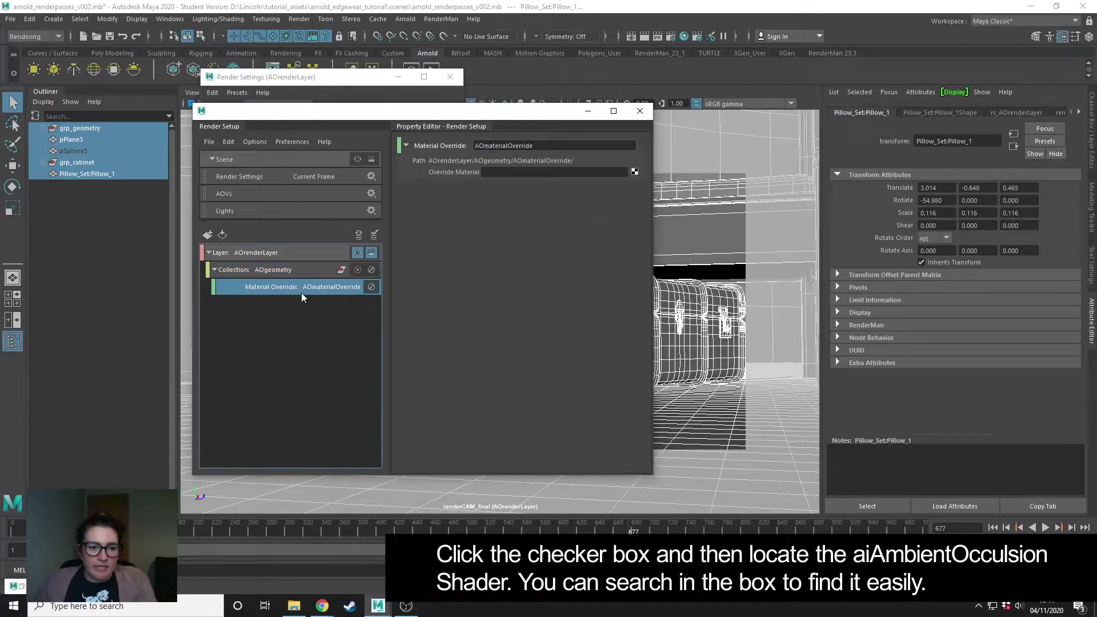
- Assign a new aiAmbientOcclusion shader as AOmaterialOverride's override material
{"action": "left_click", "coordinate": [636, 173]}
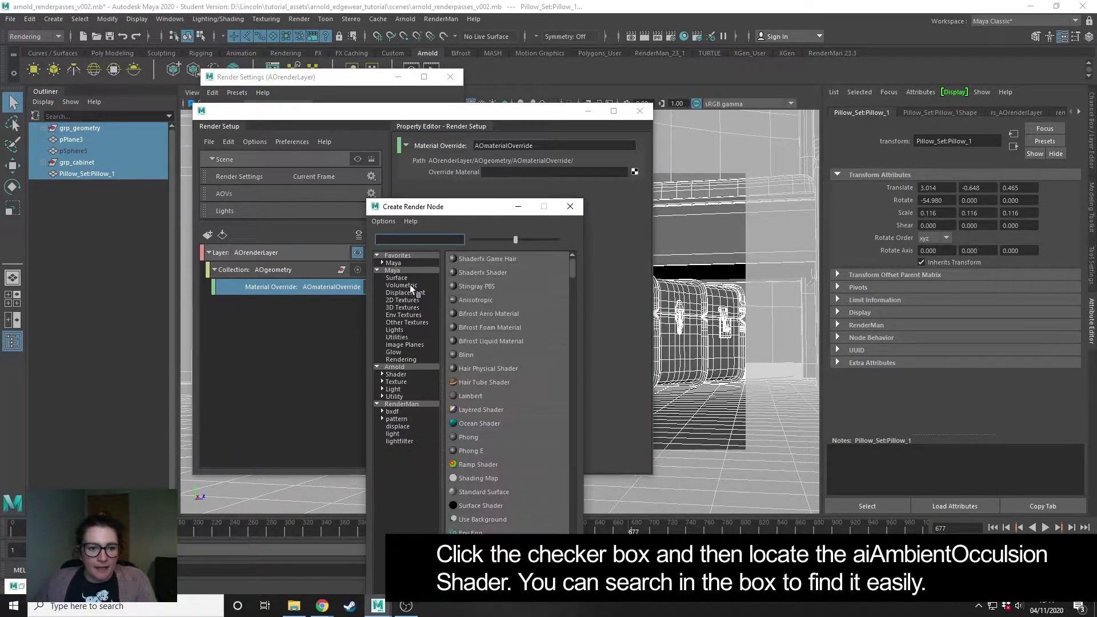
{"action": "type", "text": "a"}
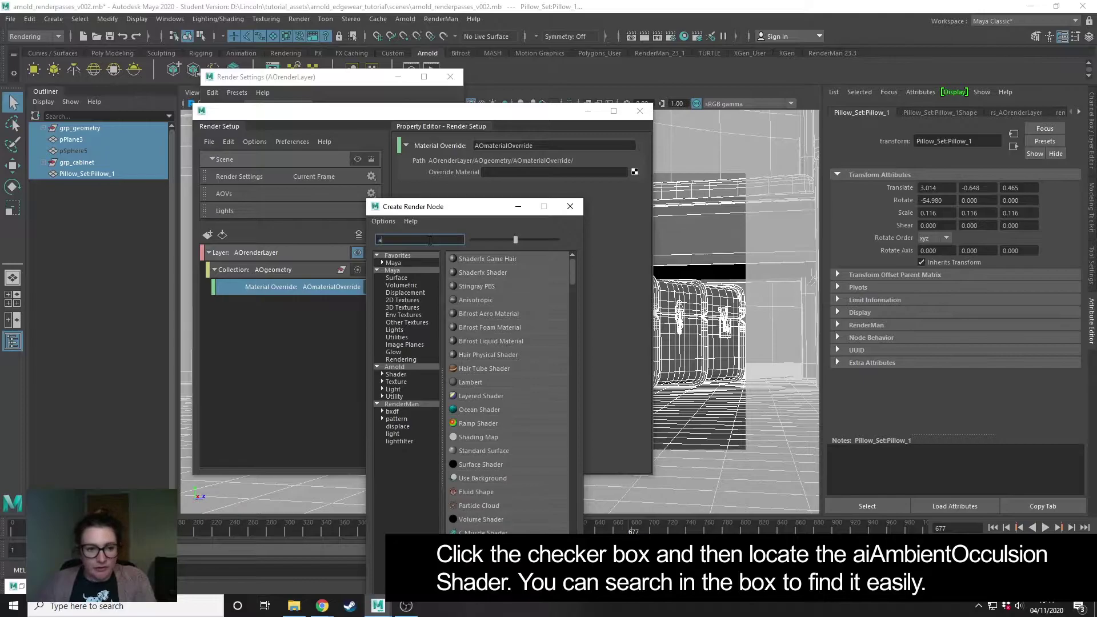
{"action": "type", "text": "mbient"}
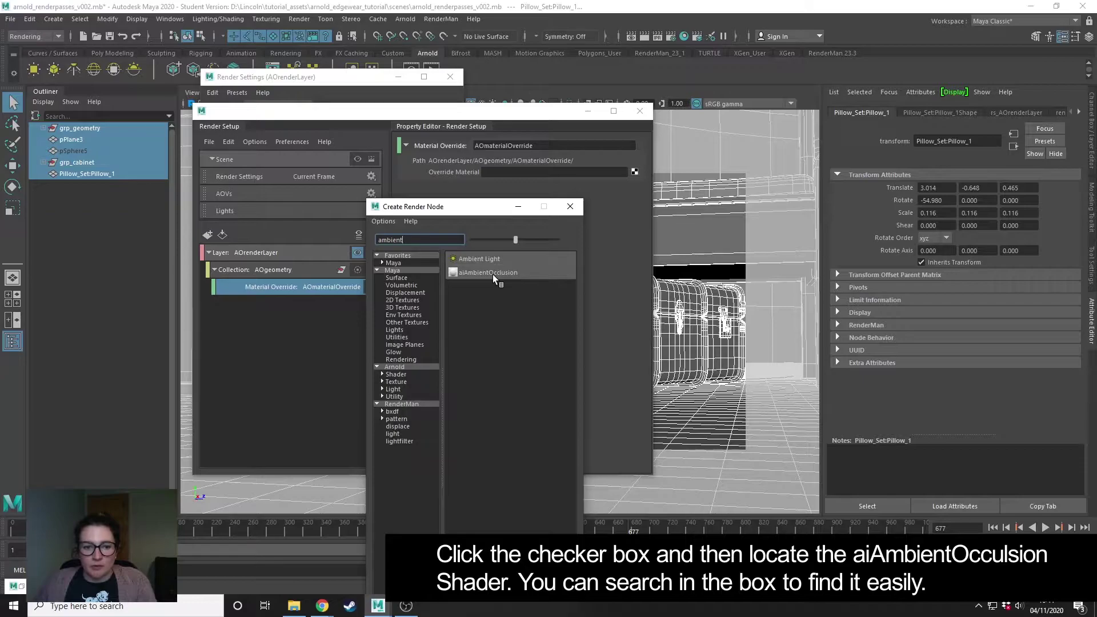
{"action": "left_click", "coordinate": [492, 273]}
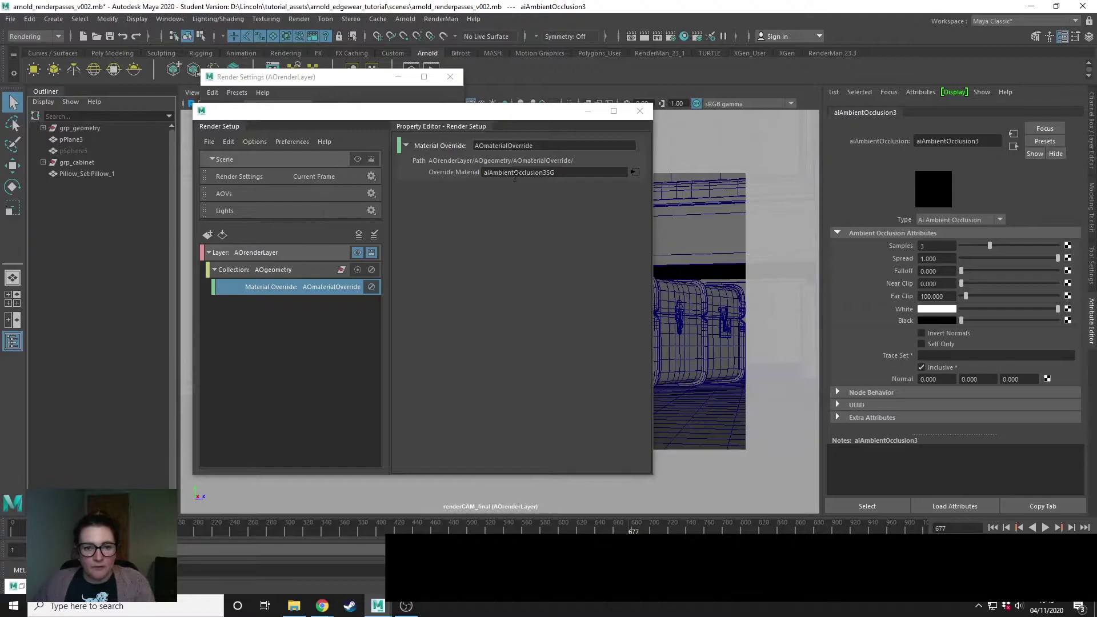
- Render a preview of AOrenderLayer in the Render View from the render camera
{"action": "left_click", "coordinate": [591, 116]}
{"action": "left_click", "coordinate": [406, 76]}
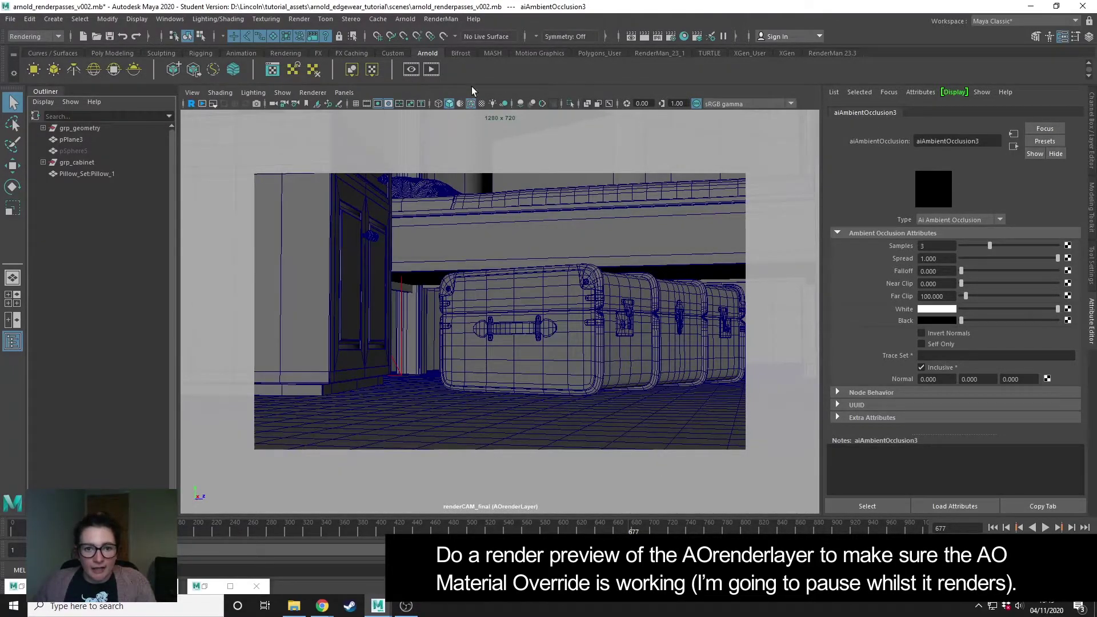
{"action": "left_click", "coordinate": [632, 37]}
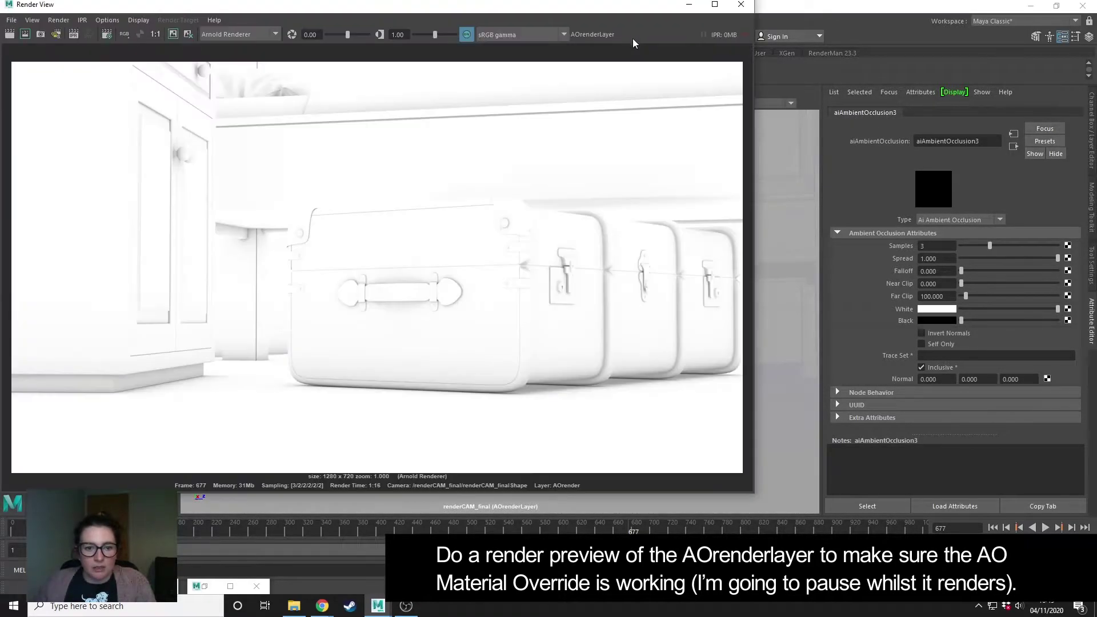
{"action": "left_click", "coordinate": [58, 20]}
{"action": "mouse_move", "coordinate": [115, 81]}
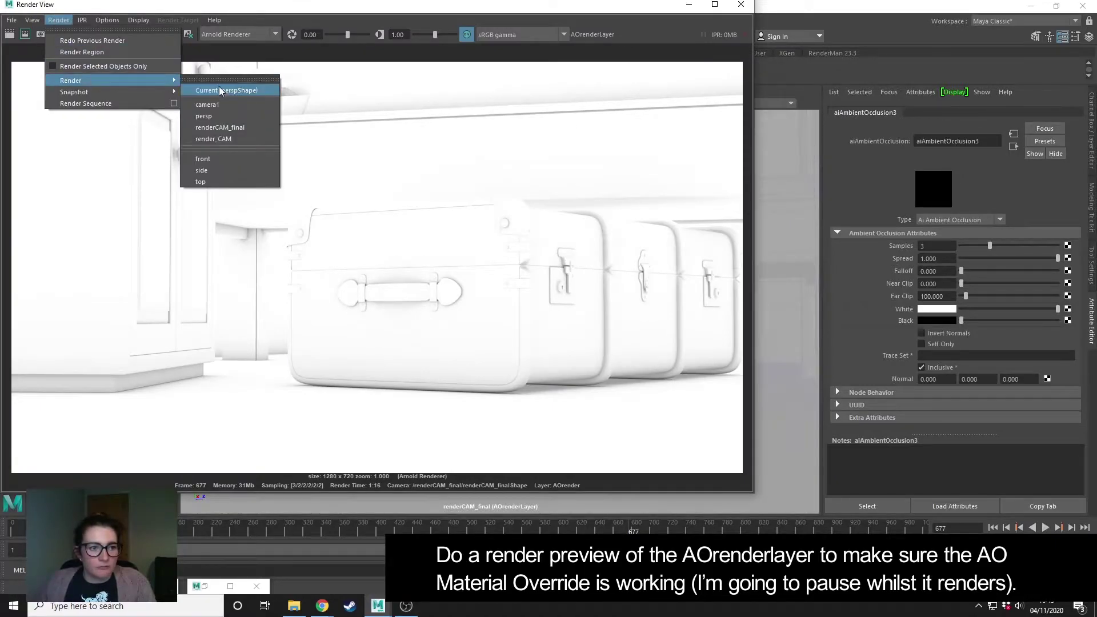
{"action": "left_click", "coordinate": [225, 127]}
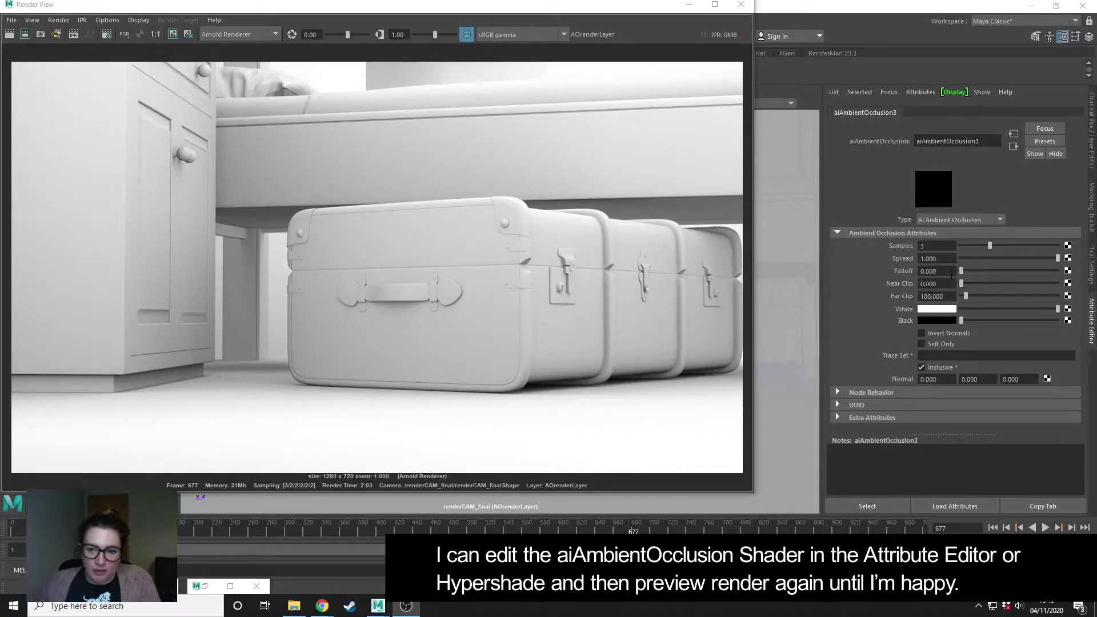
- Set the aiAmbientOcclusion3 shader's Falloff to 0.08
{"action": "left_click", "coordinate": [949, 271]}
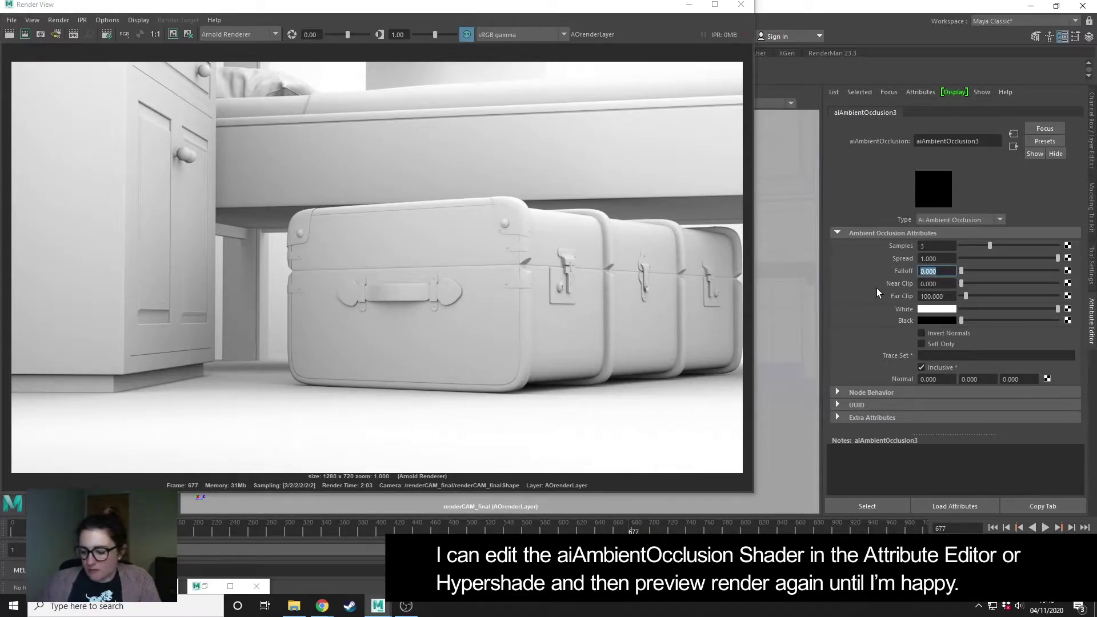
{"action": "type", "text": "0.0"}
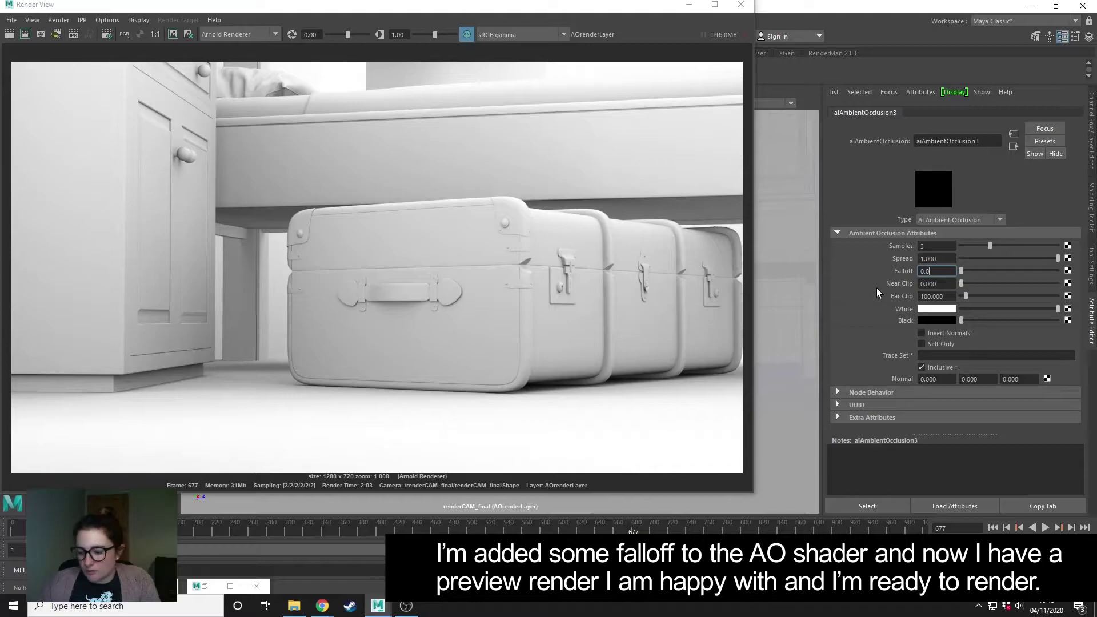
{"action": "type", "text": "8"}
{"action": "key", "text": "Return"}
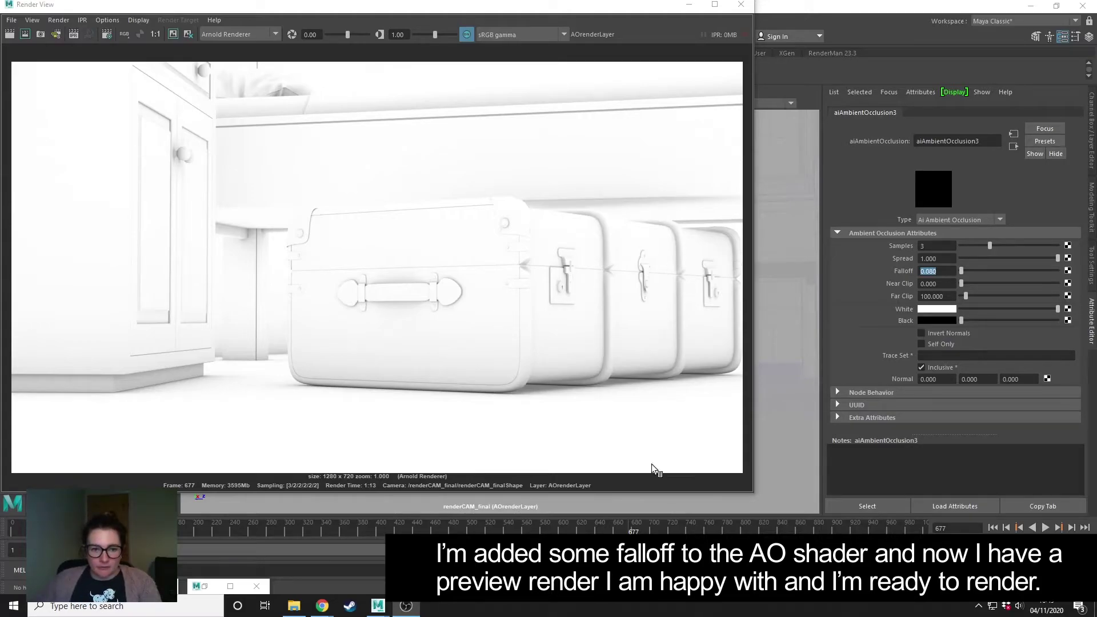
- Close the preview, then make the Scene renderable and visible in Render Setup
{"action": "left_click", "coordinate": [742, 6]}
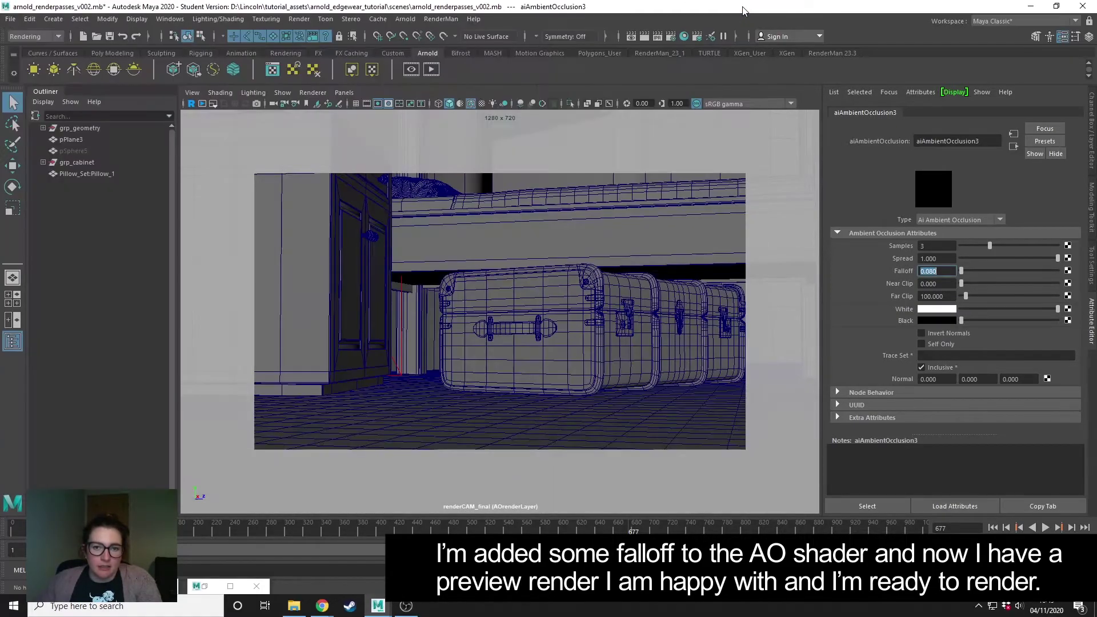
{"action": "left_click", "coordinate": [698, 36]}
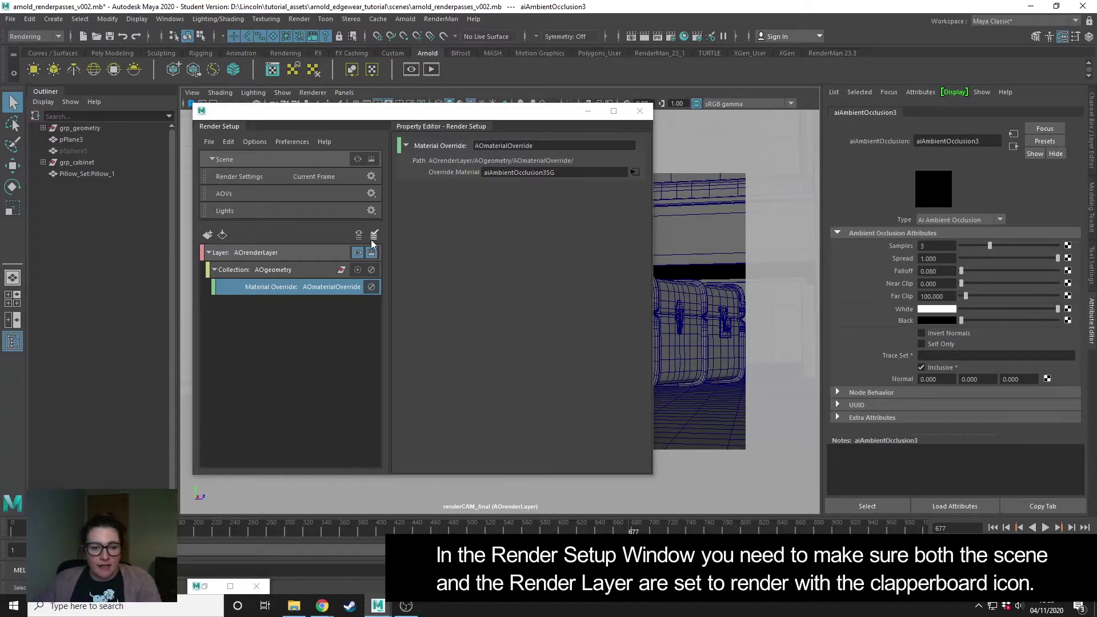
{"action": "left_click", "coordinate": [372, 160]}
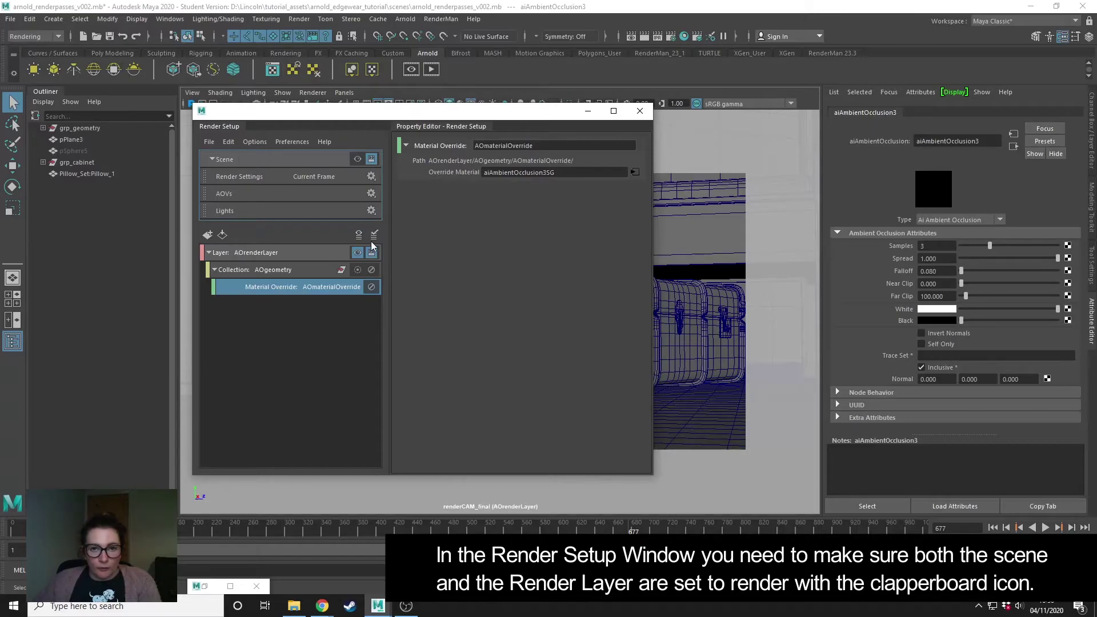
{"action": "left_click", "coordinate": [358, 160]}
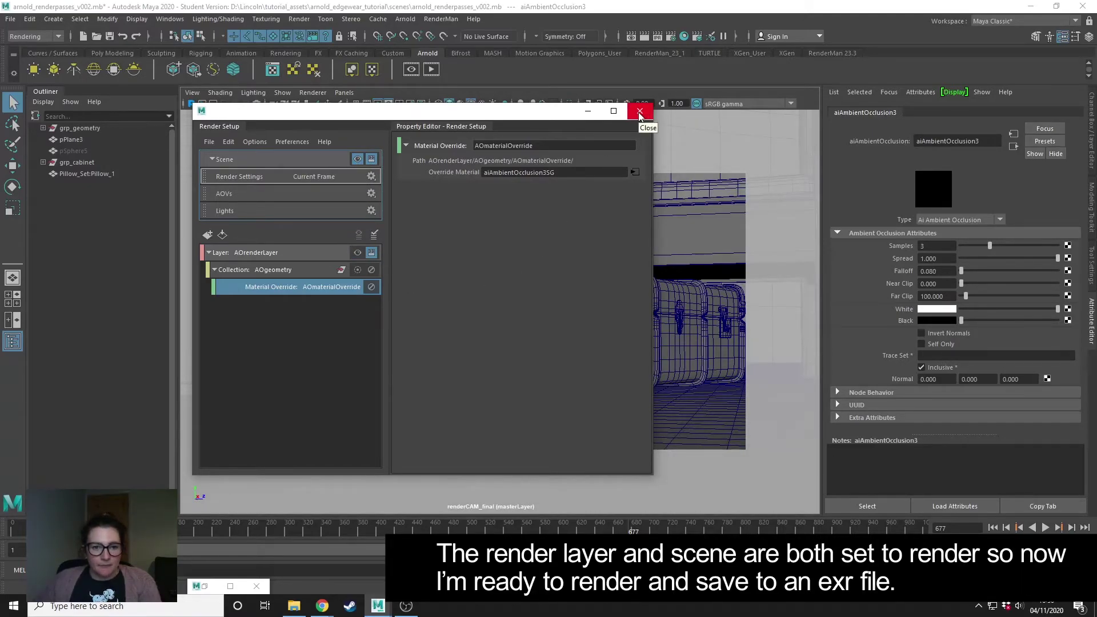
{"action": "left_click", "coordinate": [640, 112]}
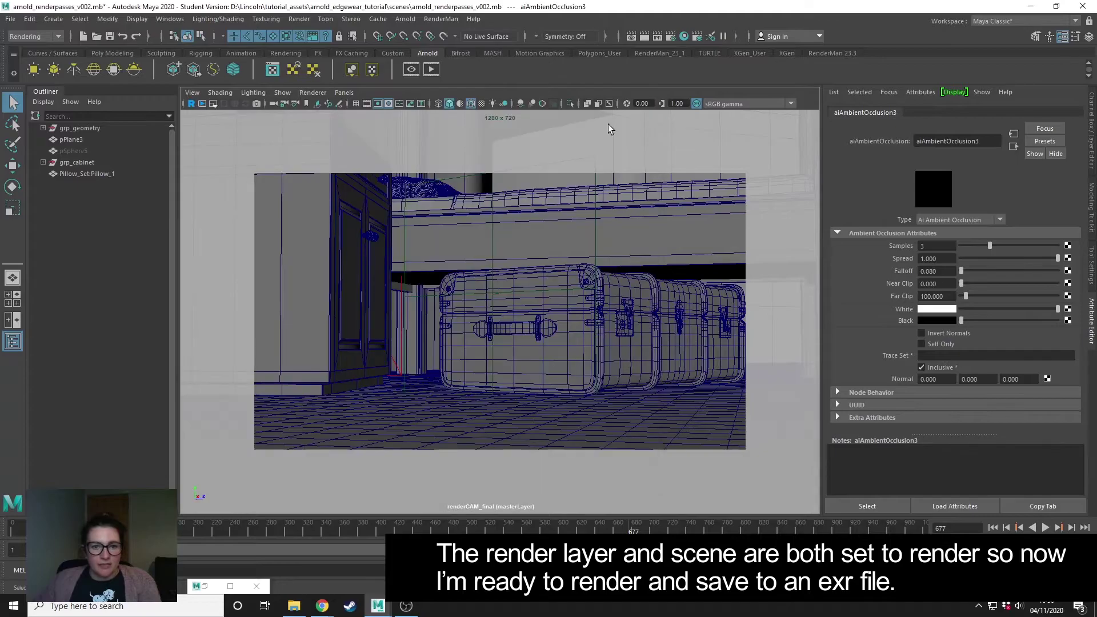
- Run Render Sequence with All Render-Enabled Layers ticked to output AOrender and masterLayer renders
{"action": "left_click", "coordinate": [299, 22]}
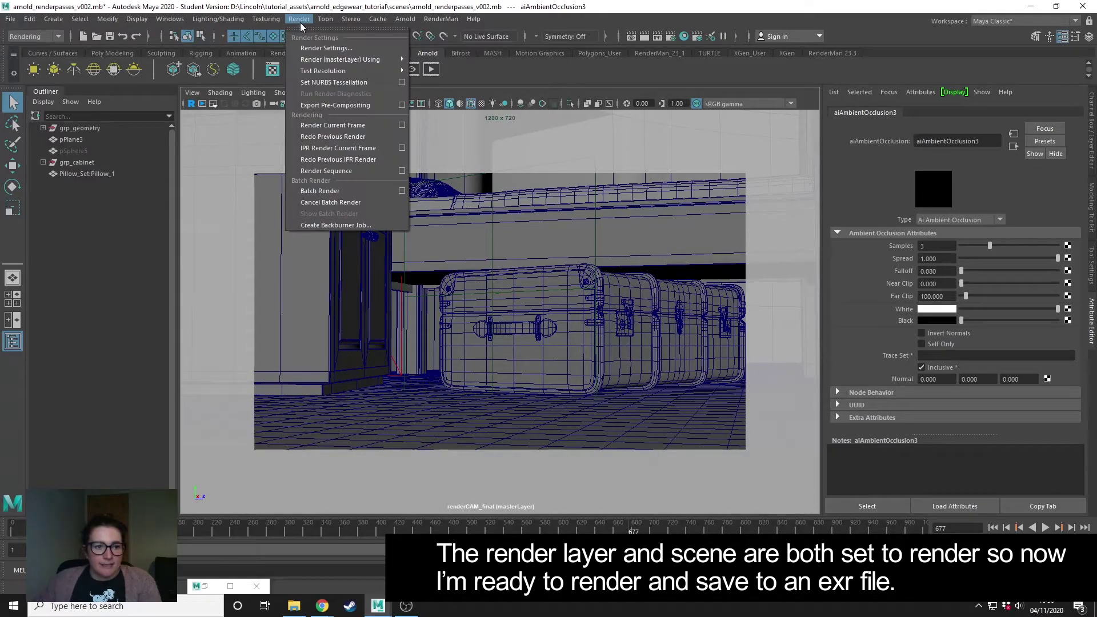
{"action": "left_click", "coordinate": [402, 171]}
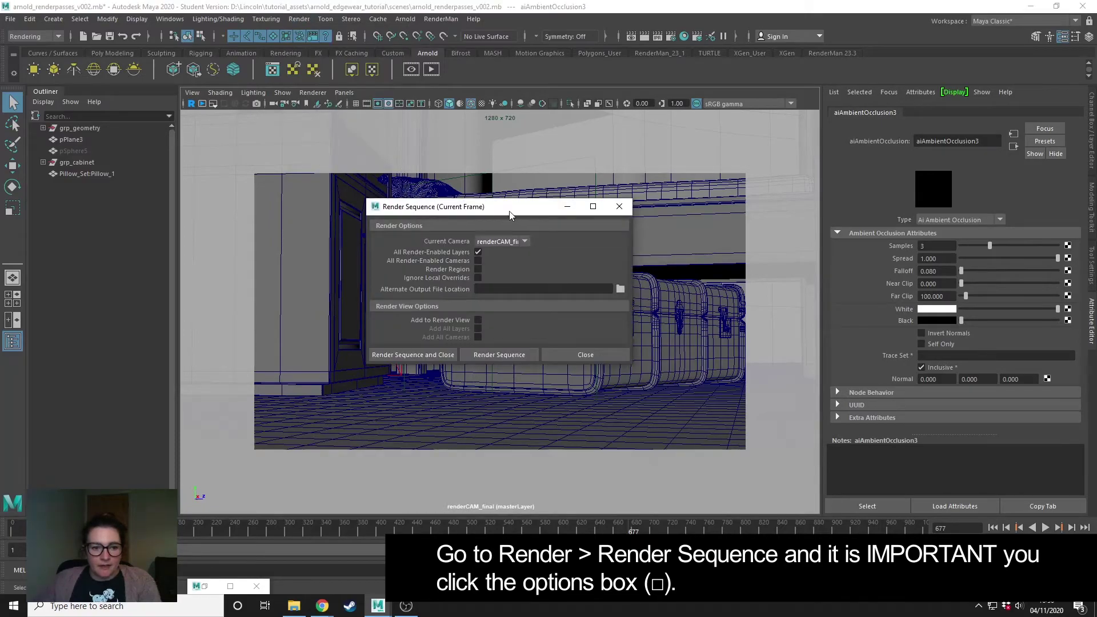
{"action": "left_click_drag", "start_coordinate": [510, 211], "coordinate": [431, 145]}
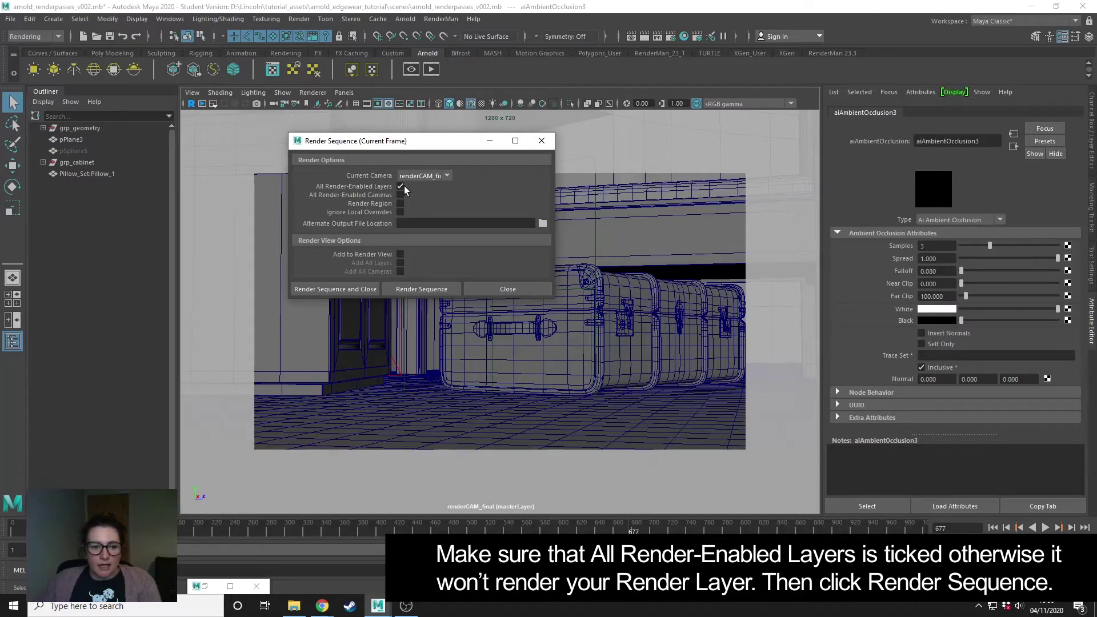
{"action": "left_click", "coordinate": [426, 289]}
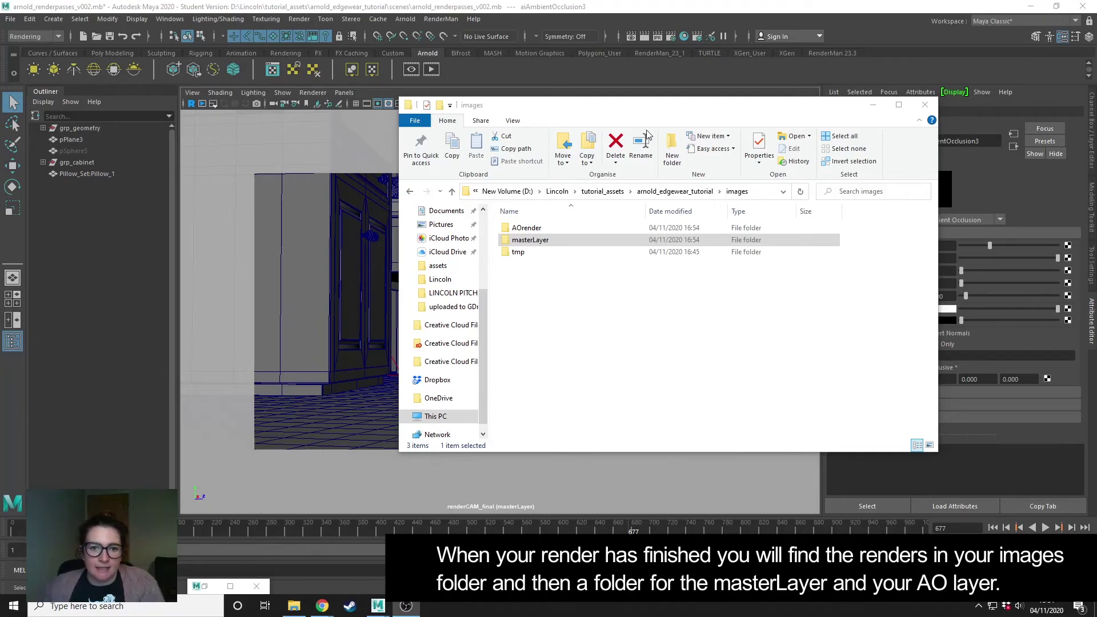
- Locate the masterLayer EXR render inside masterLayer's arnold_renderpasses_v002 folder
{"action": "left_click_drag", "start_coordinate": [661, 109], "coordinate": [584, 114]}
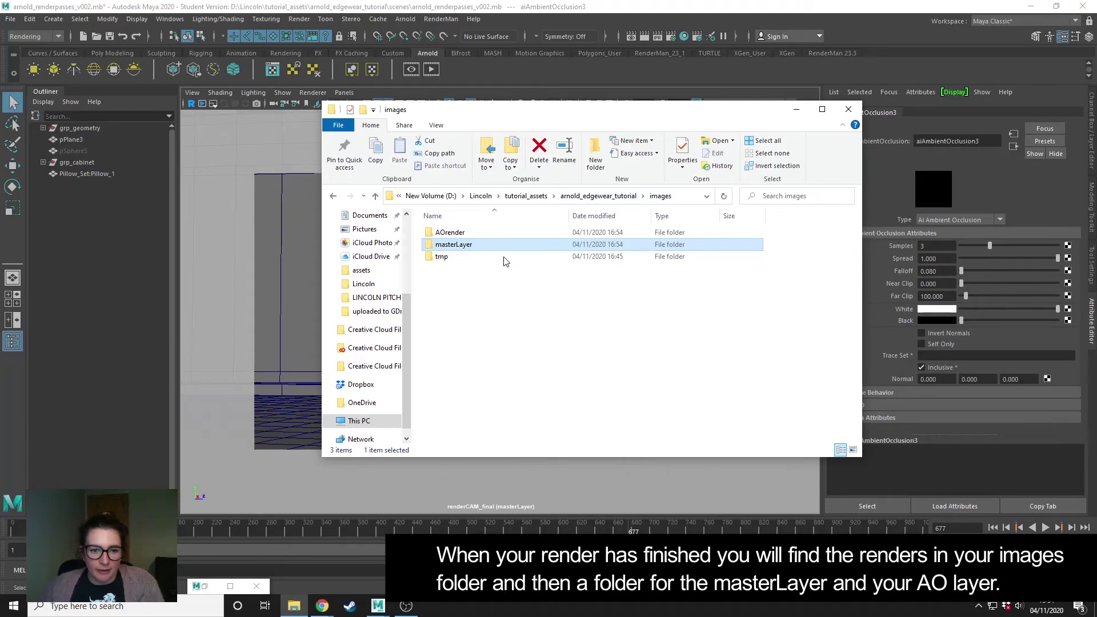
{"action": "double_click", "coordinate": [466, 247]}
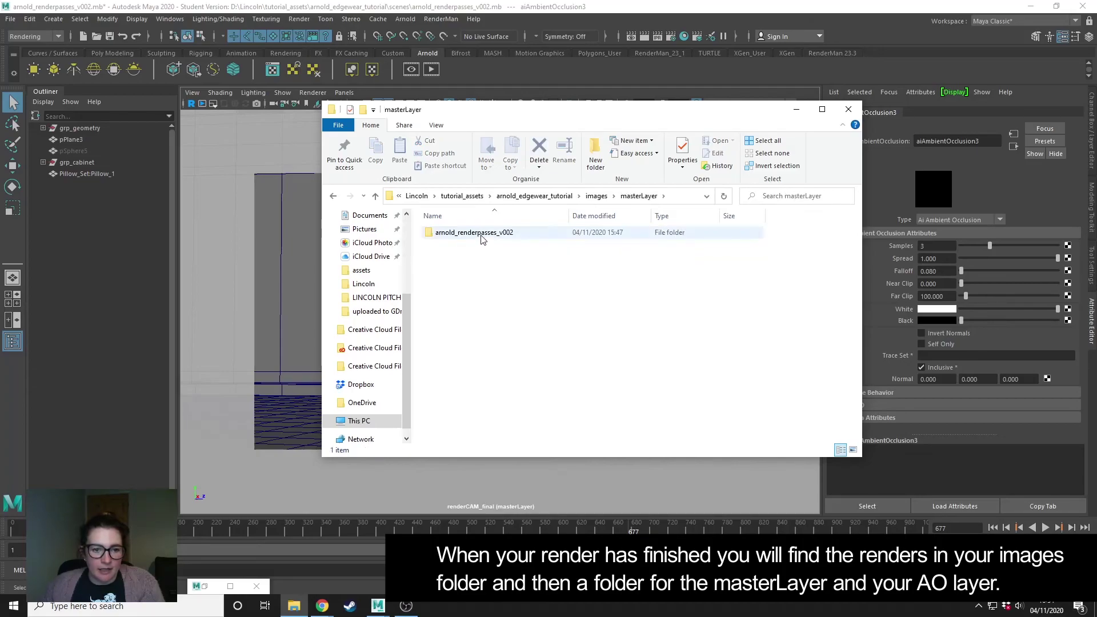
{"action": "double_click", "coordinate": [482, 234]}
{"action": "left_click", "coordinate": [467, 247]}
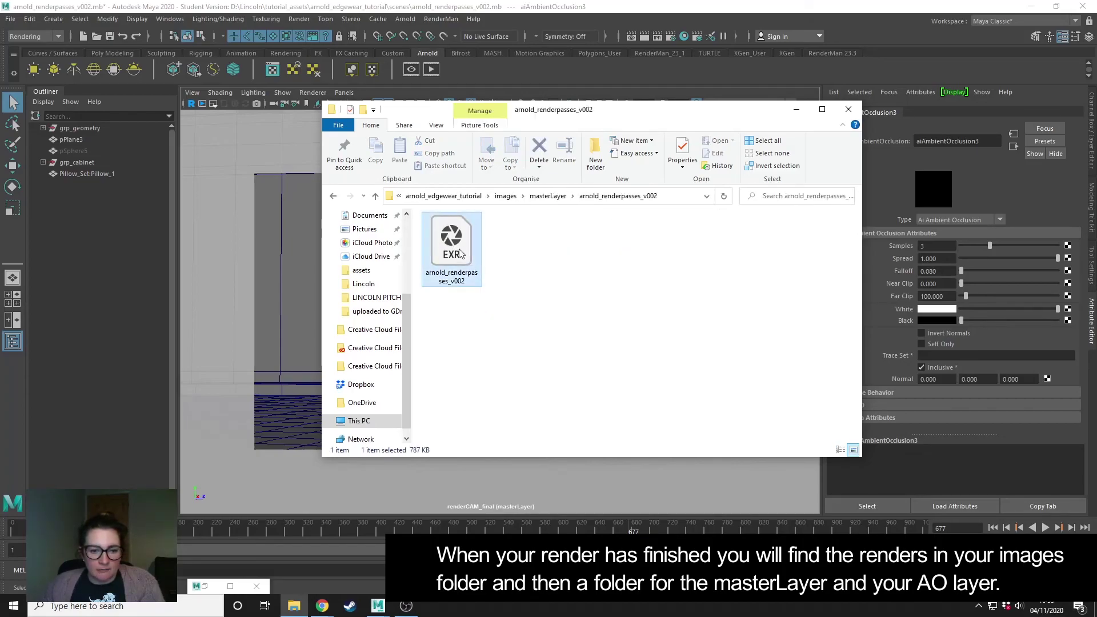
- Return to images and find the AO EXR render in AOrender's arnold_renderpasses_v002 folder
{"action": "left_click", "coordinate": [514, 197]}
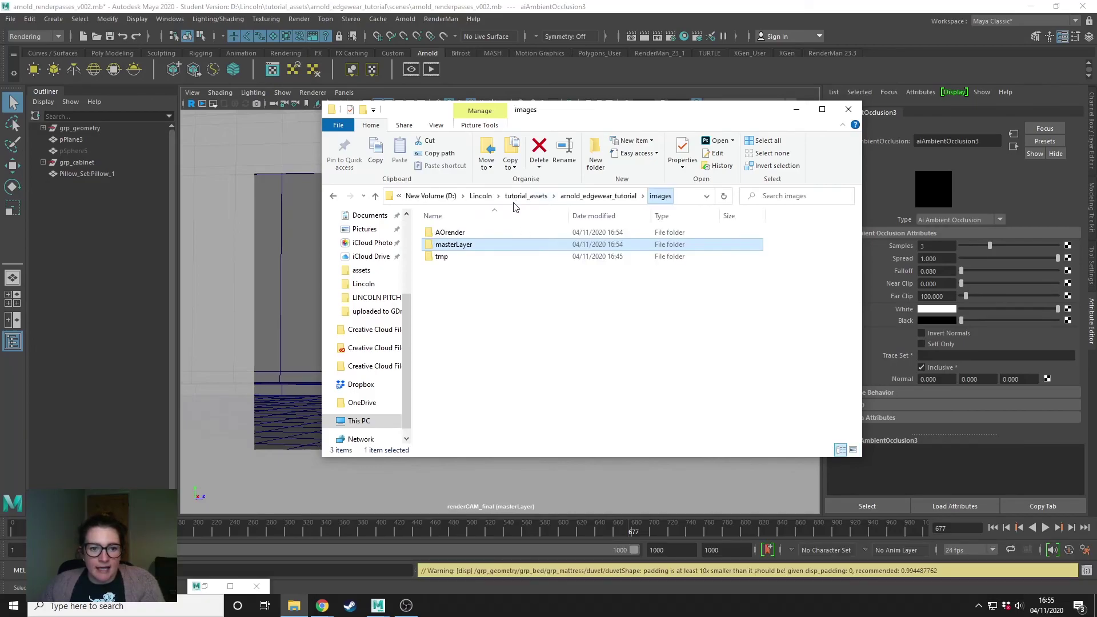
{"action": "double_click", "coordinate": [466, 235]}
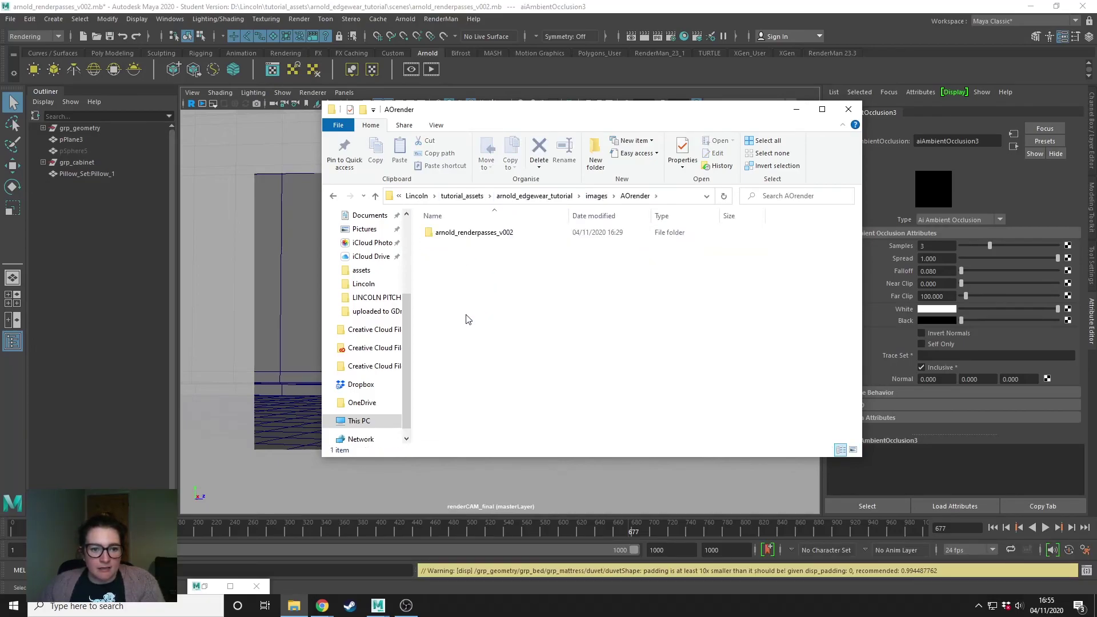
{"action": "double_click", "coordinate": [492, 234]}
{"action": "left_click", "coordinate": [452, 249]}
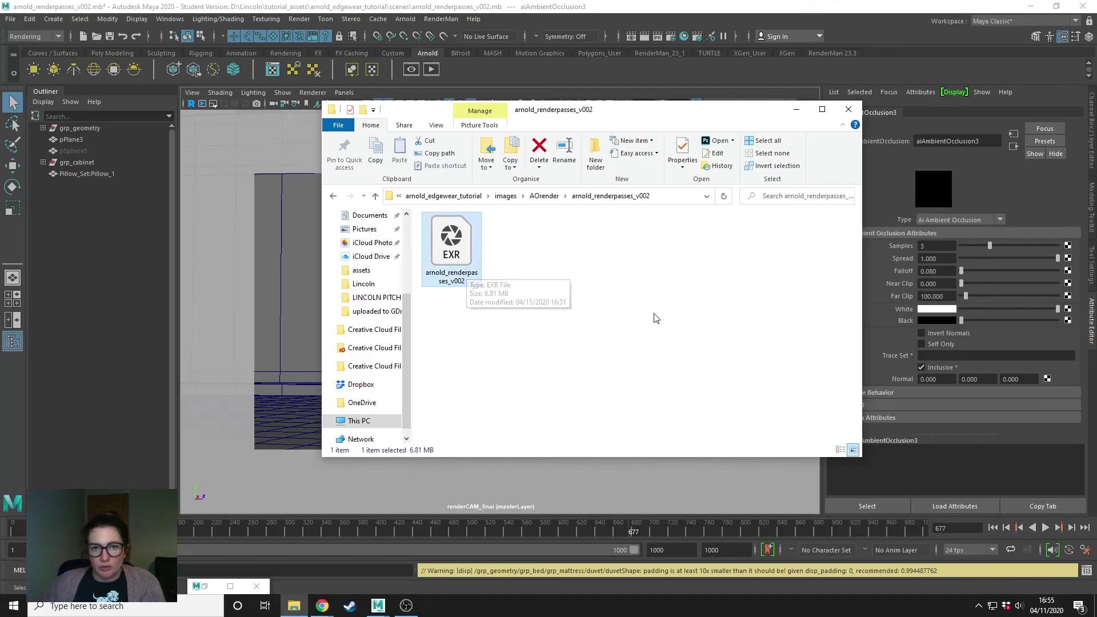
{"action": "left_click", "coordinate": [580, 324]}
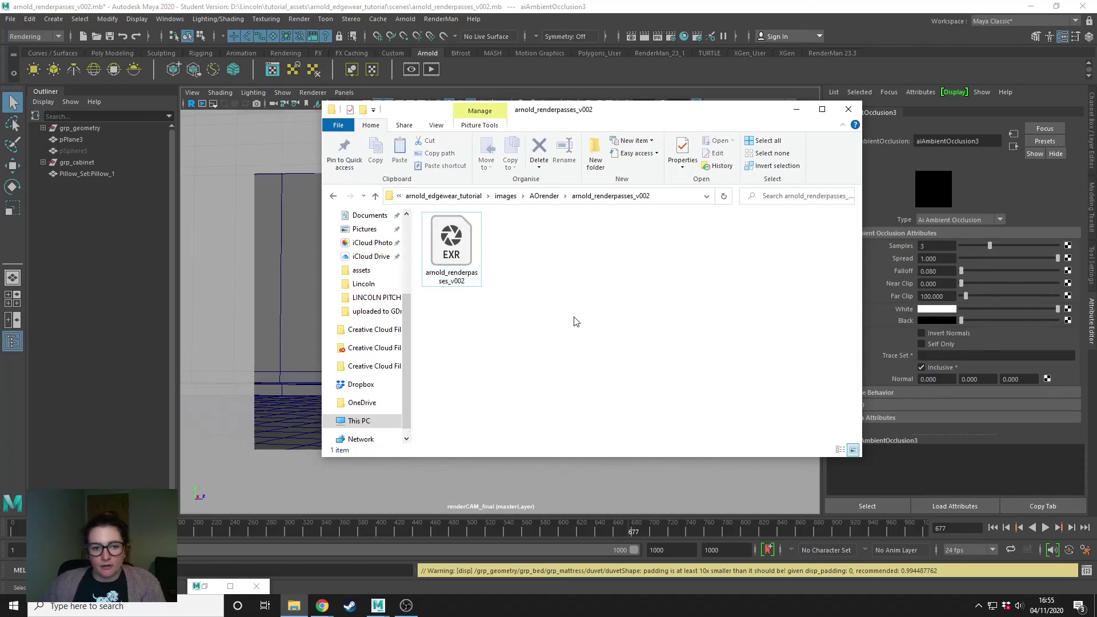